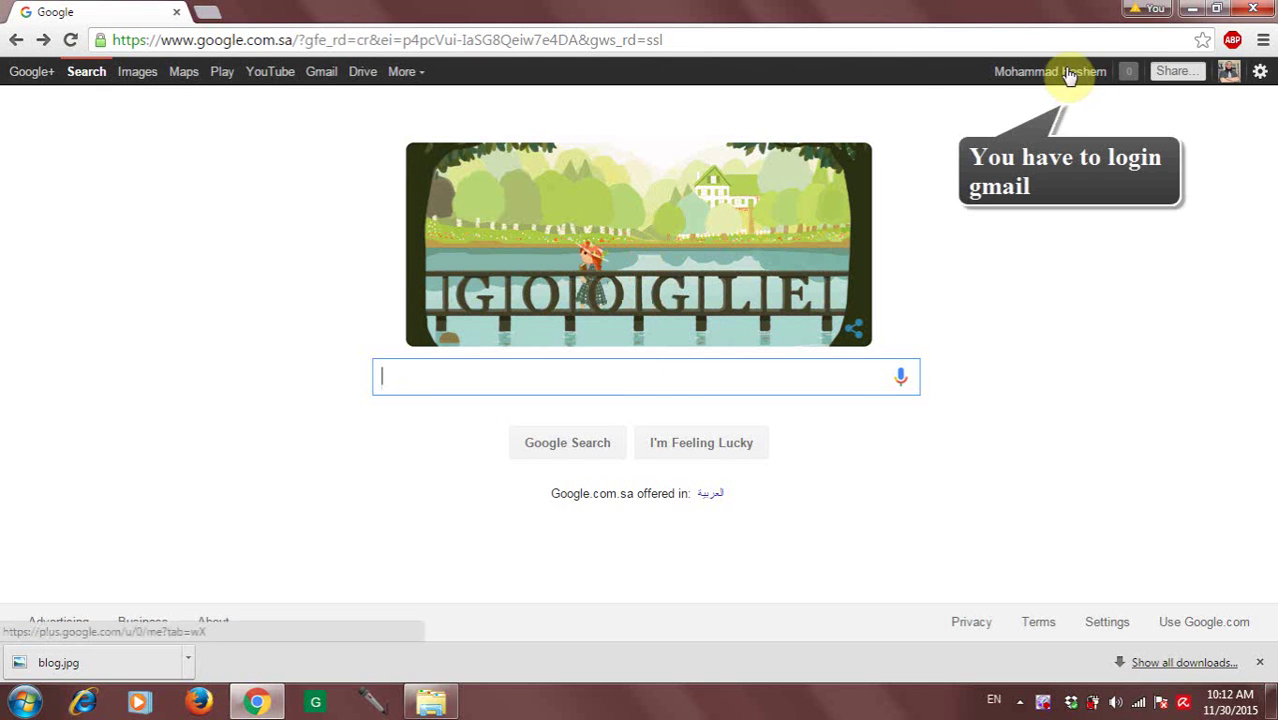
- Open Blogger and start a new blog titled Science
left_click(422, 76)
left_click(432, 186)
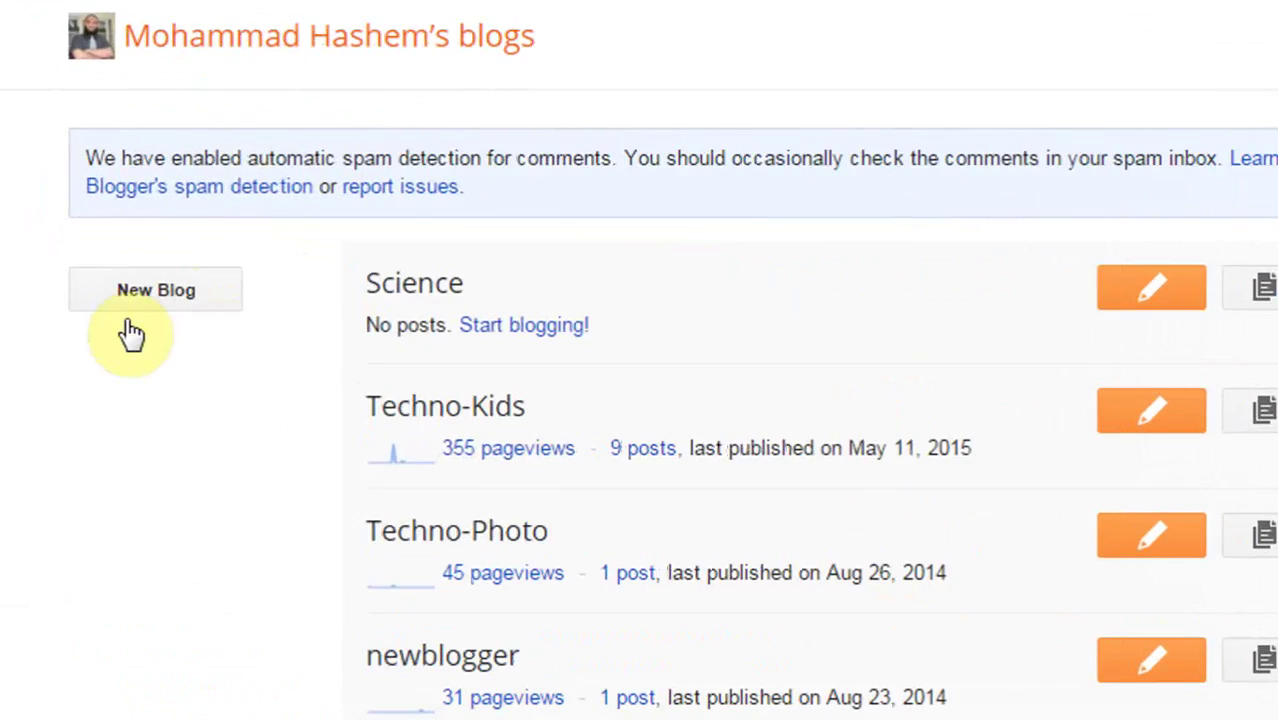
left_click(183, 300)
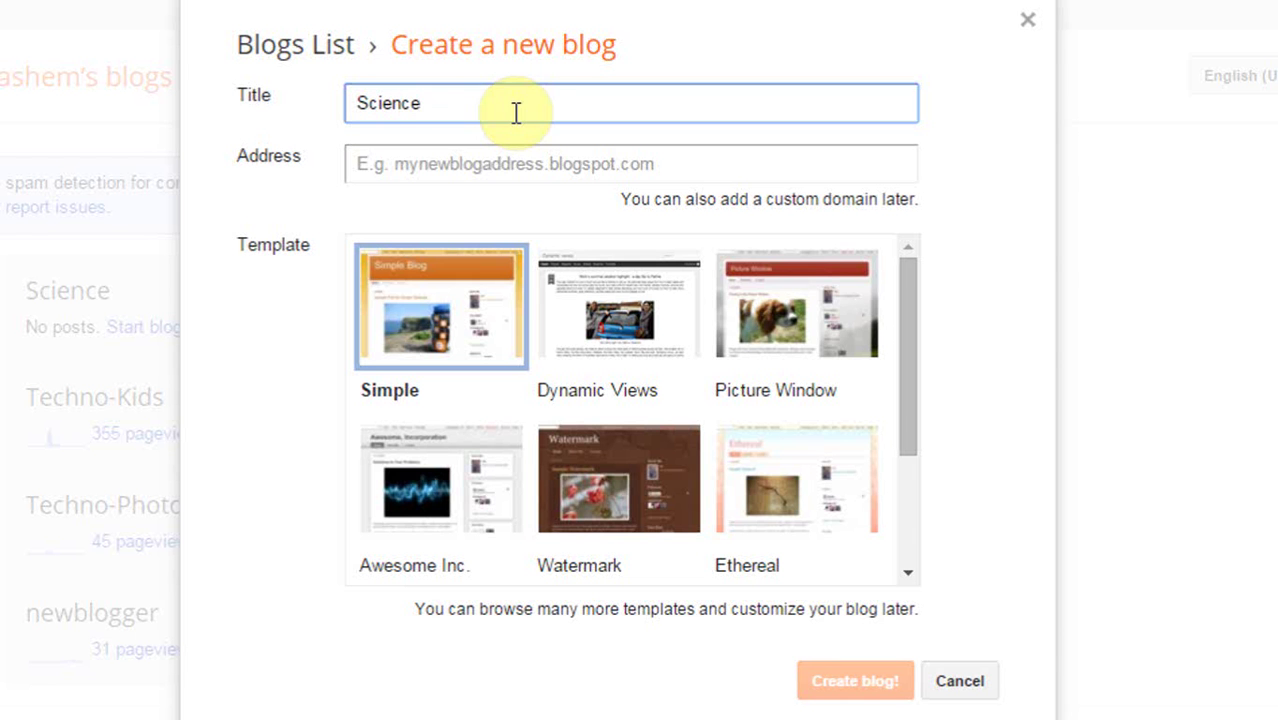
- Try MyClass123.blogspot.com as the new blog's address
left_click(482, 170)
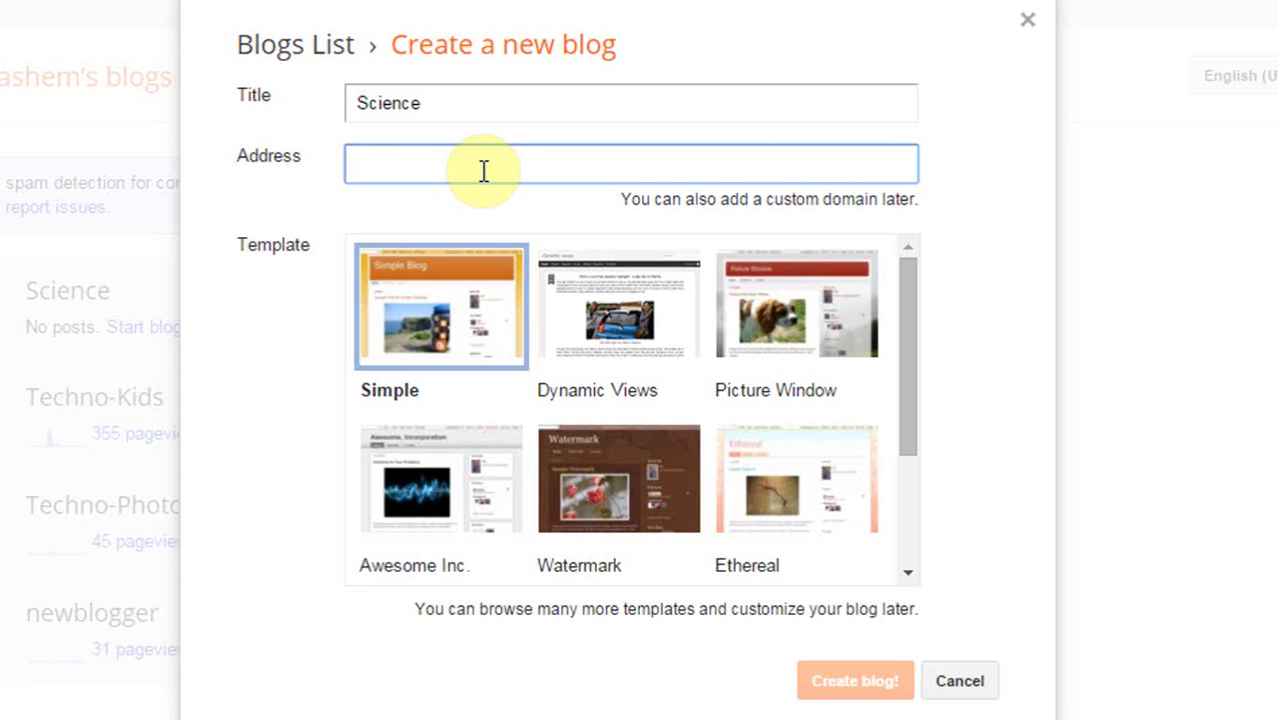
type("My")
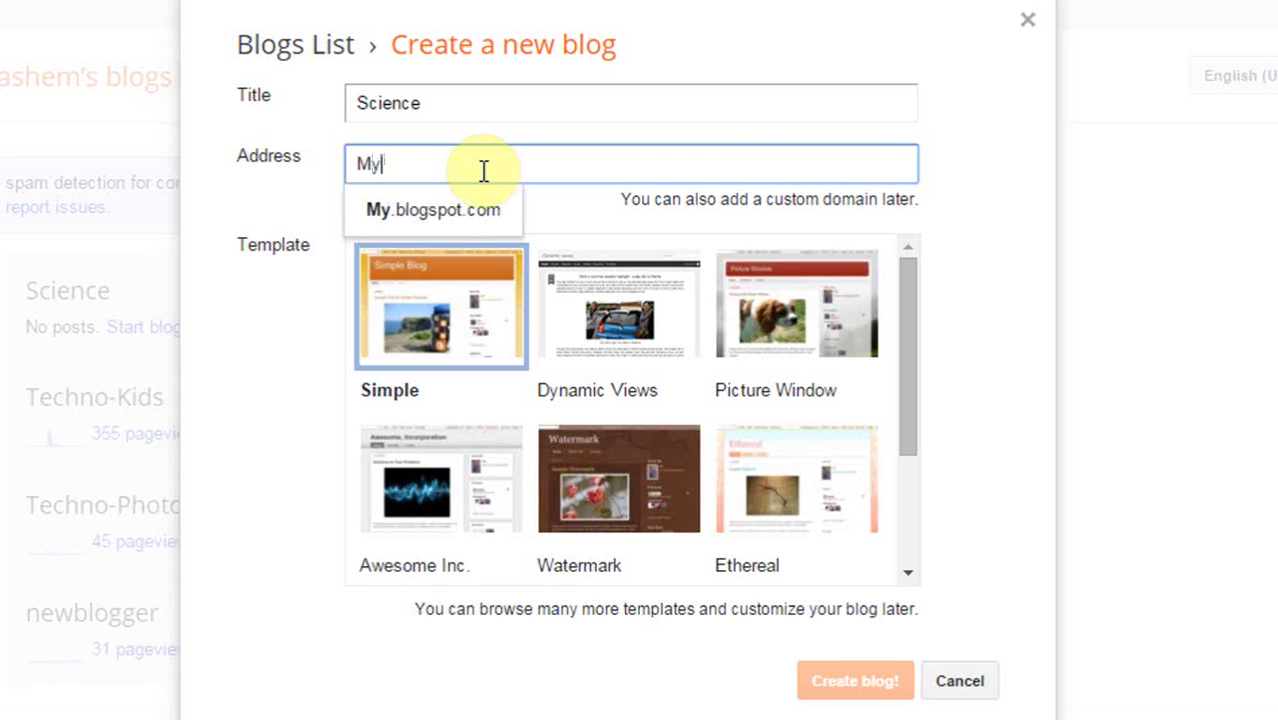
type("Class")
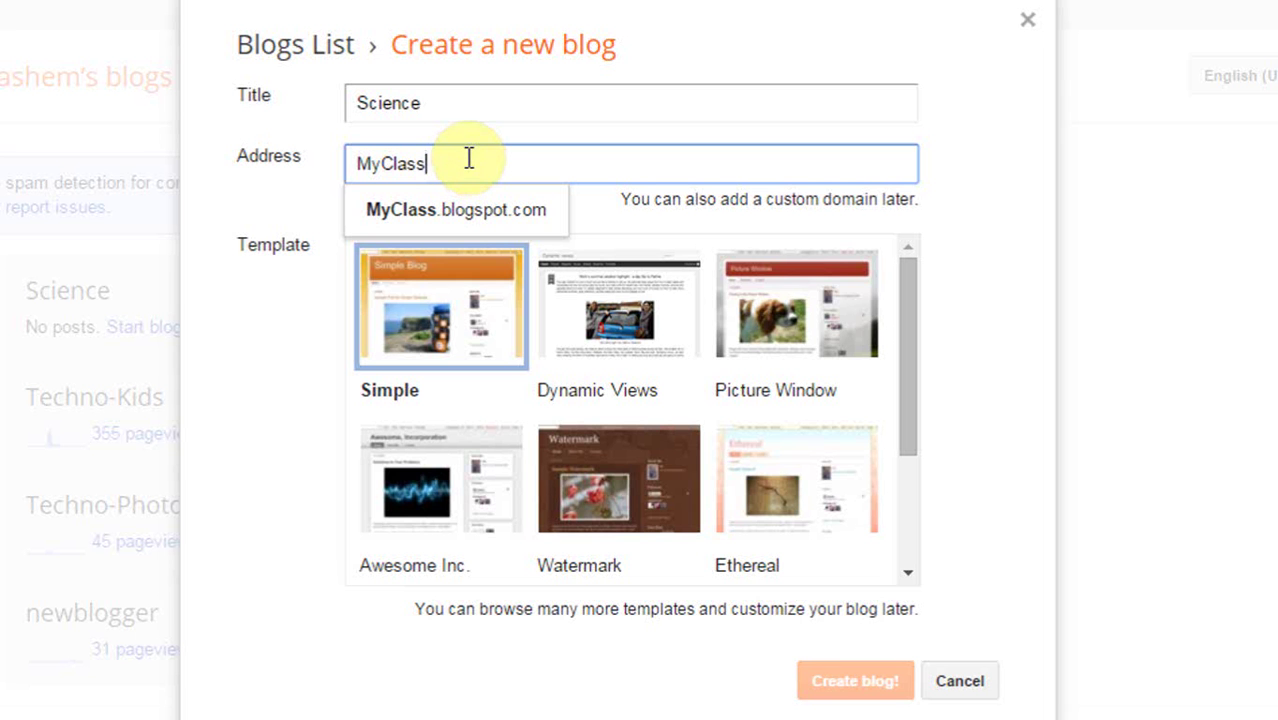
type("123")
left_click(463, 212)
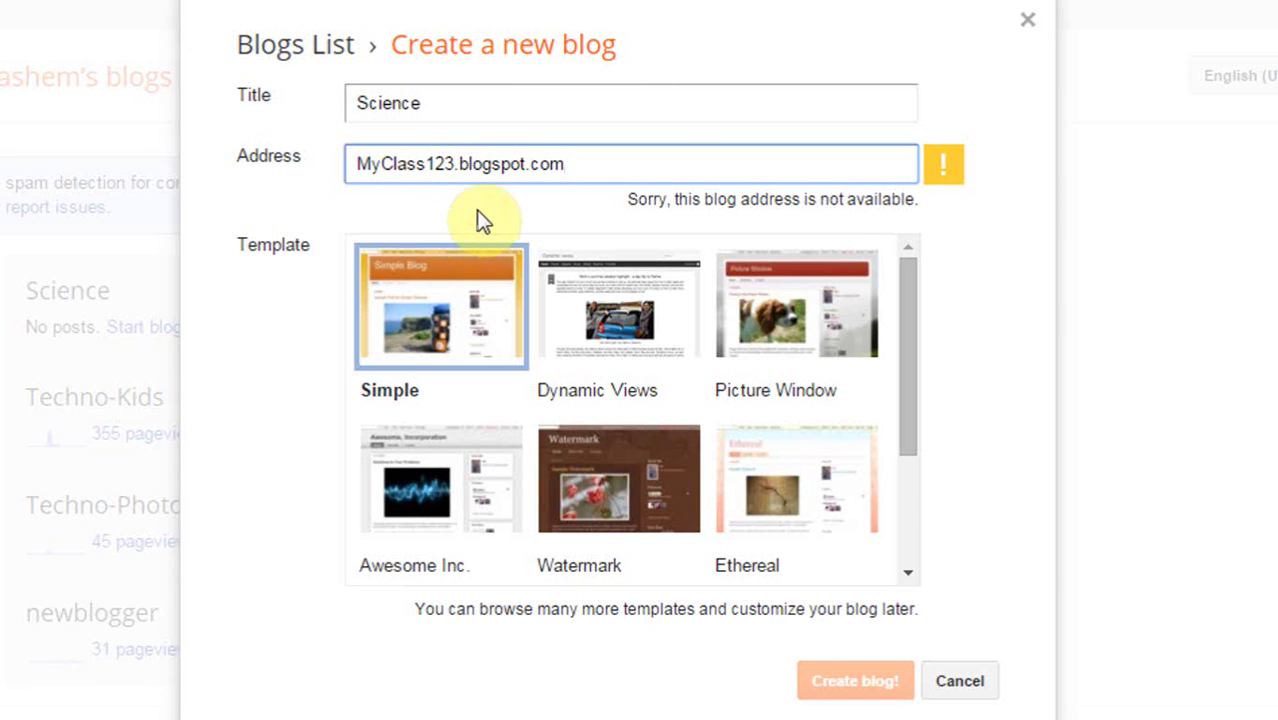
- Try the blog address My_Class123.blogspot.com by adding an underscore after "My"
left_click(381, 163)
type("_")
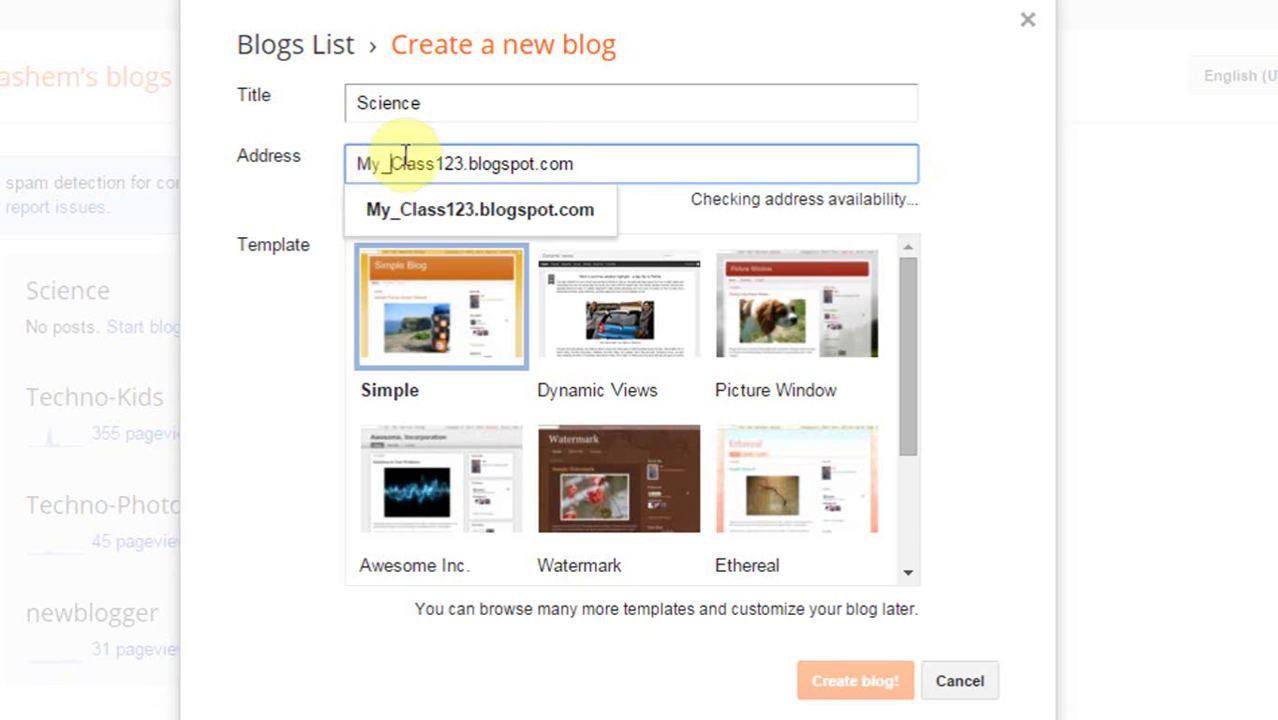
left_click(502, 207)
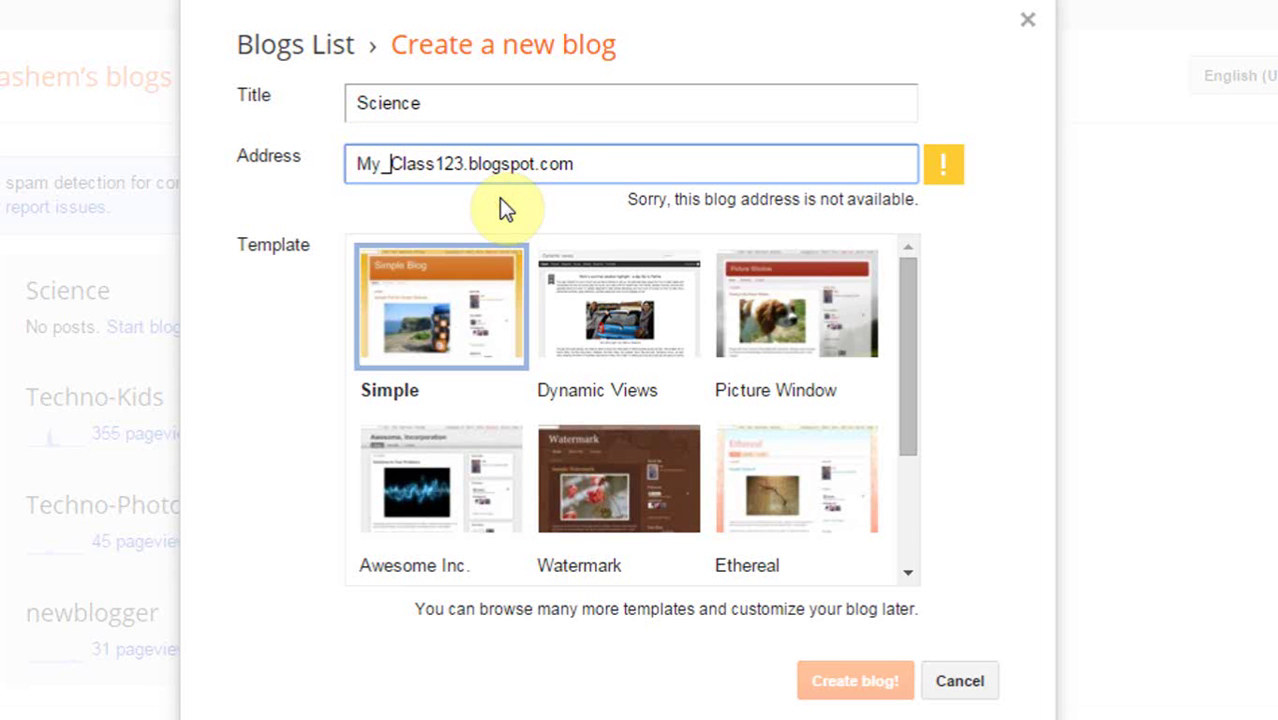
- Replace "Class123" in the blog address with "Project" to try My_Project.blogspot.com
left_click(438, 163)
key("Delete")
key("Delete")
key("Delete")
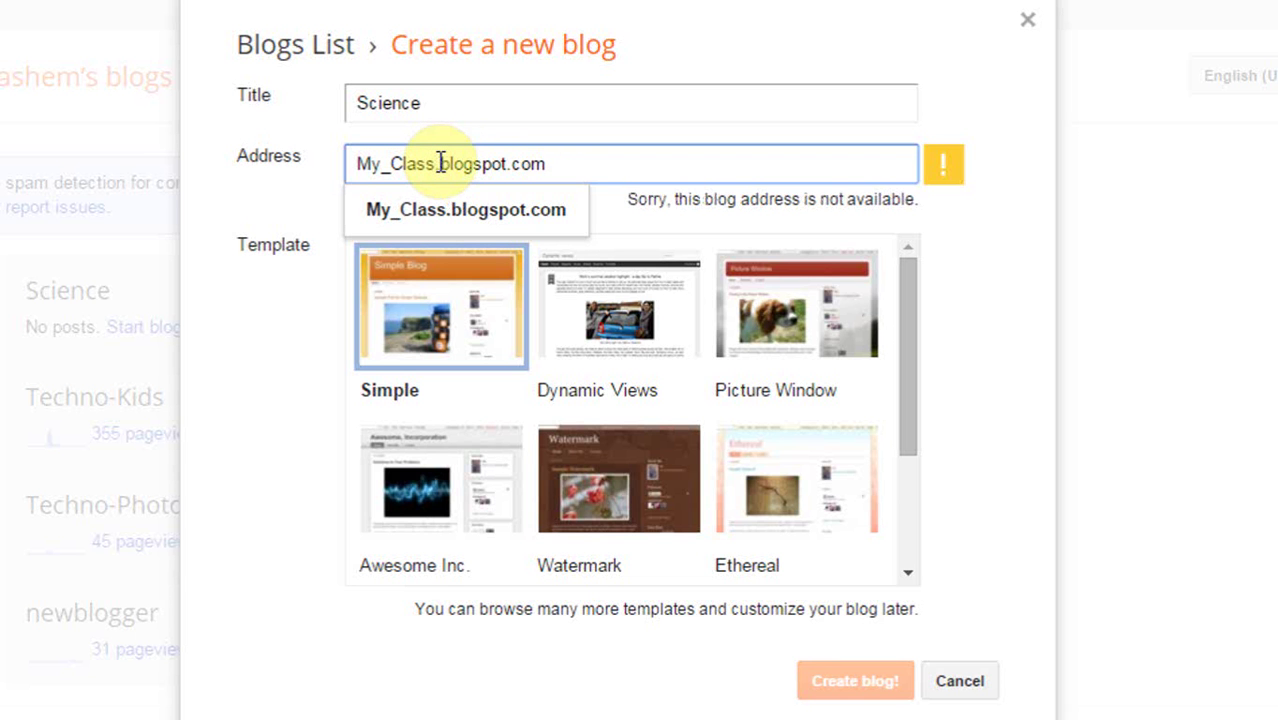
key("BackSpace")
key("BackSpace")
key("BackSpace")
key("BackSpace")
key("BackSpace")
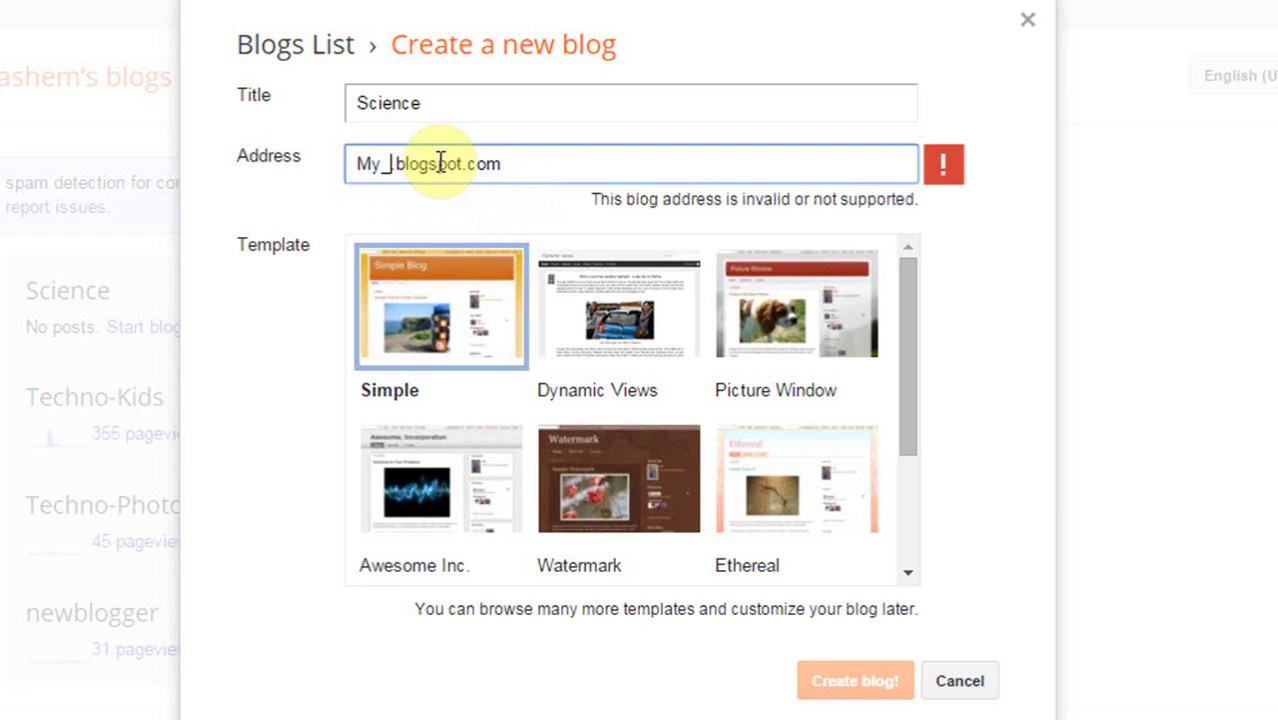
type("Pro")
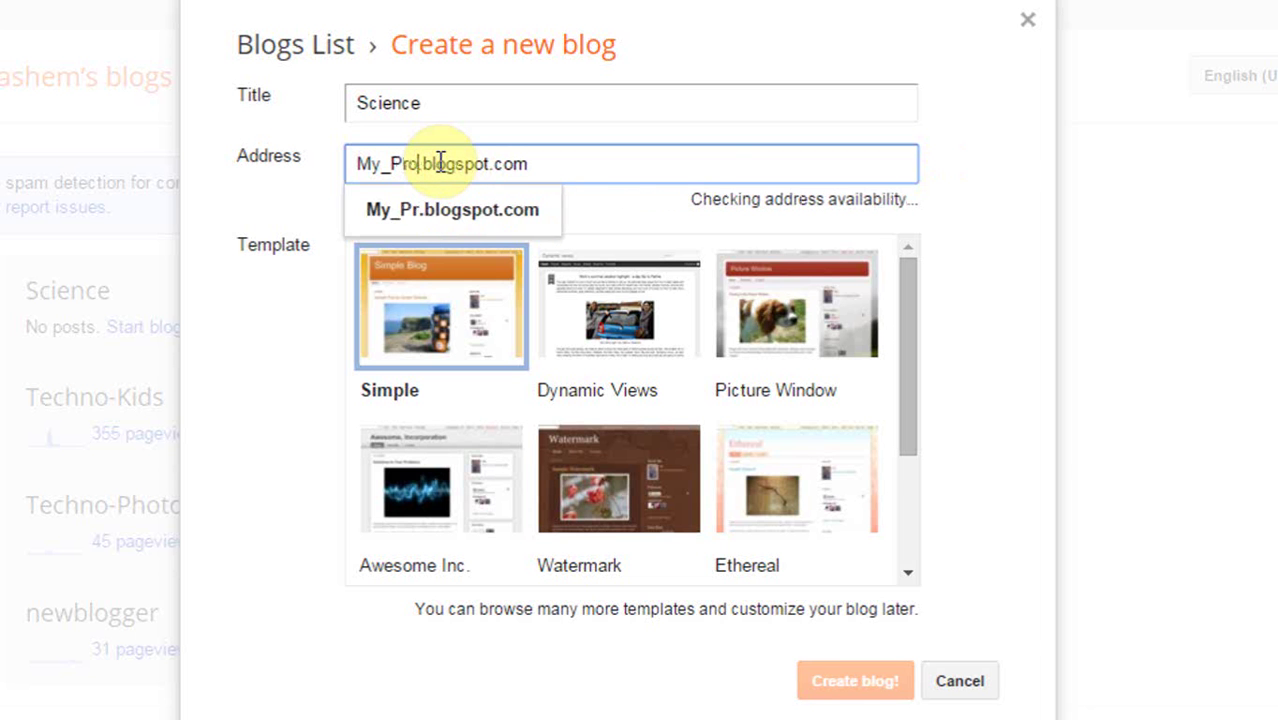
type("ject")
left_click(470, 214)
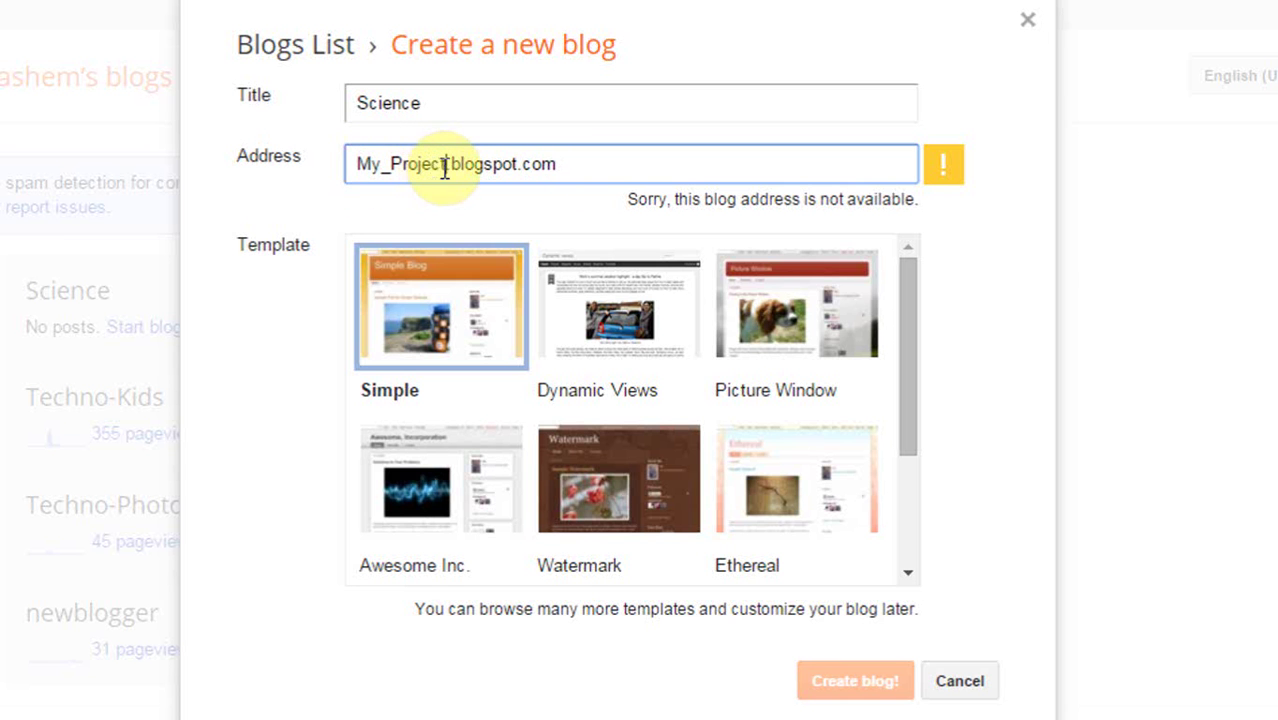
- Set the blog address to Project321123.blogspot.com
left_click_drag(449, 164, 314, 172)
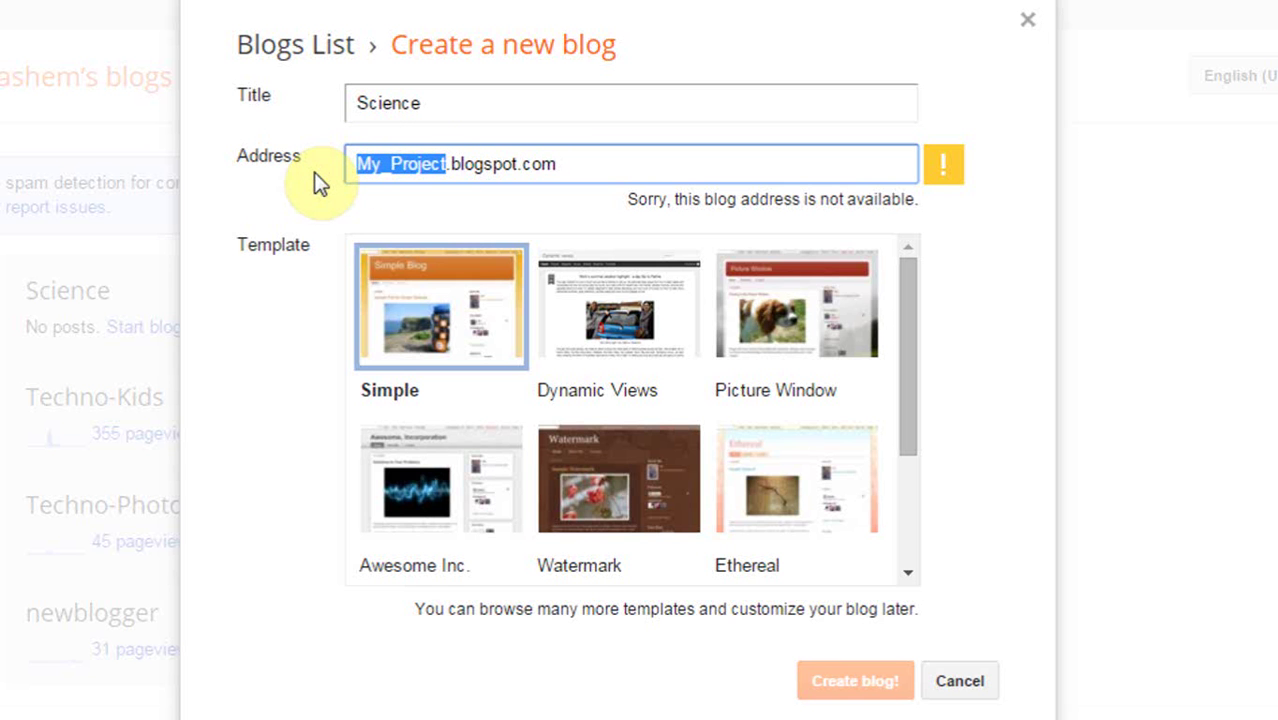
type("Pro")
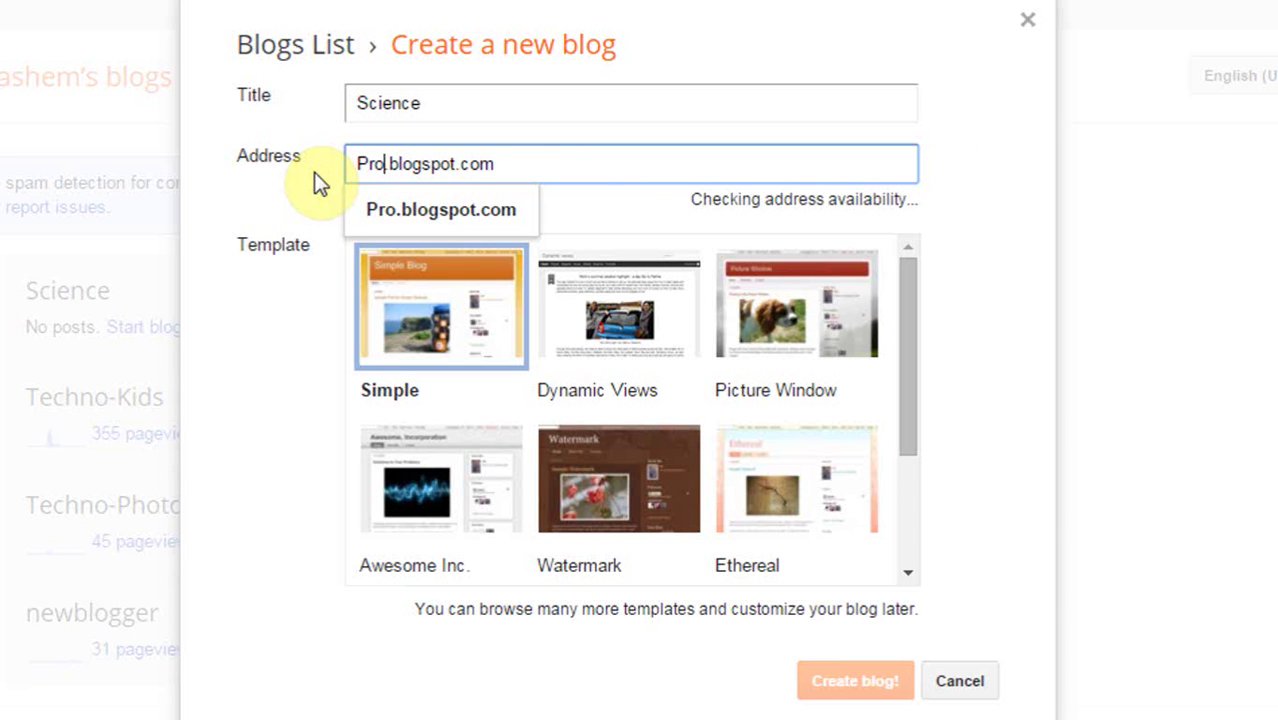
type("ject")
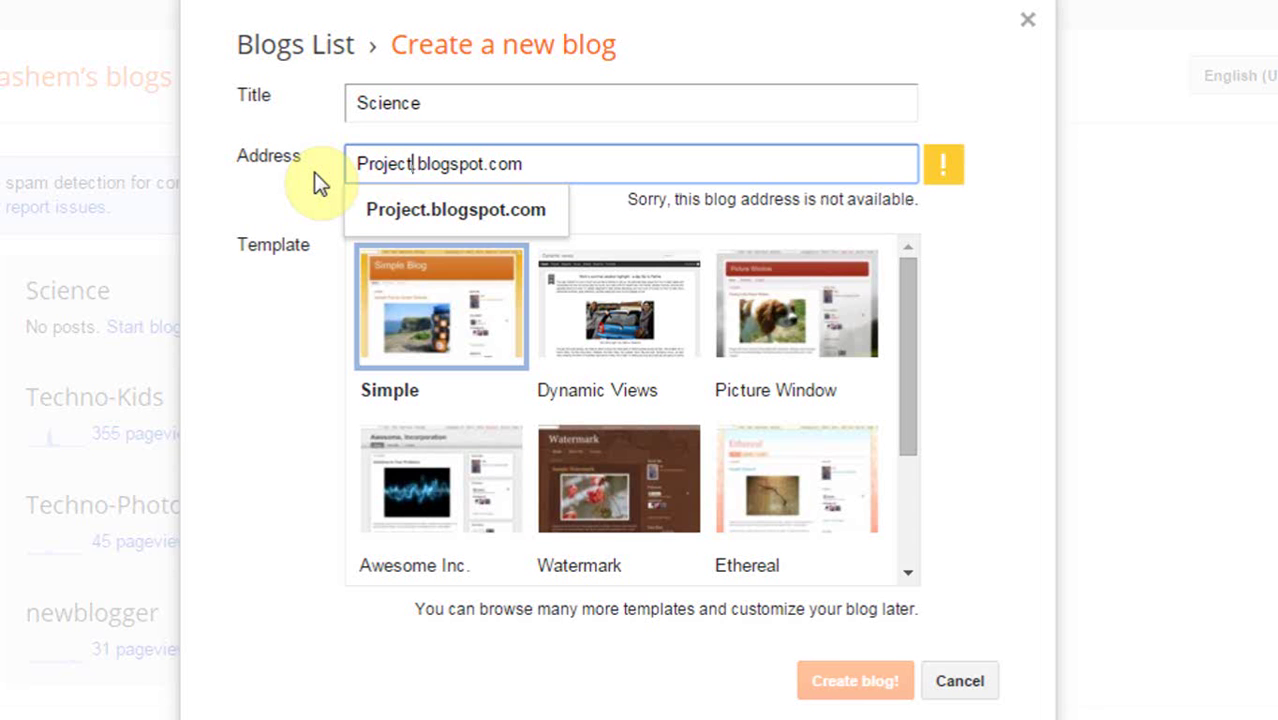
type("321123")
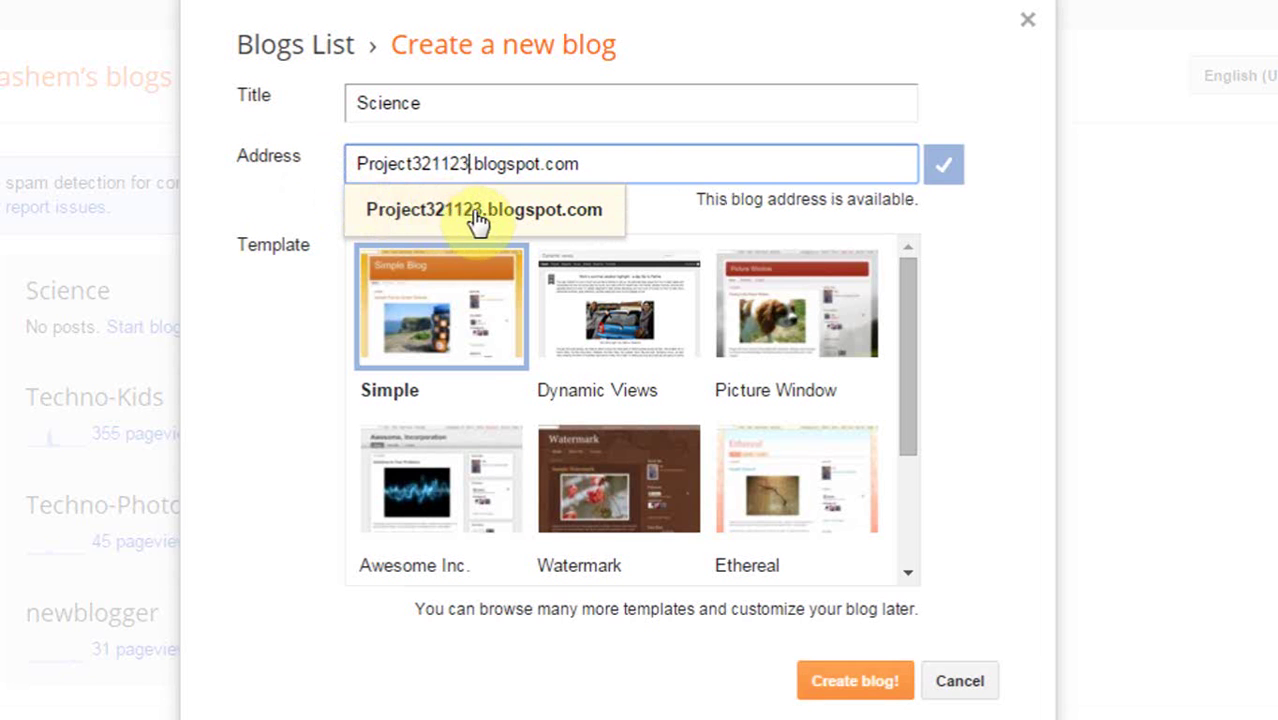
left_click(497, 214)
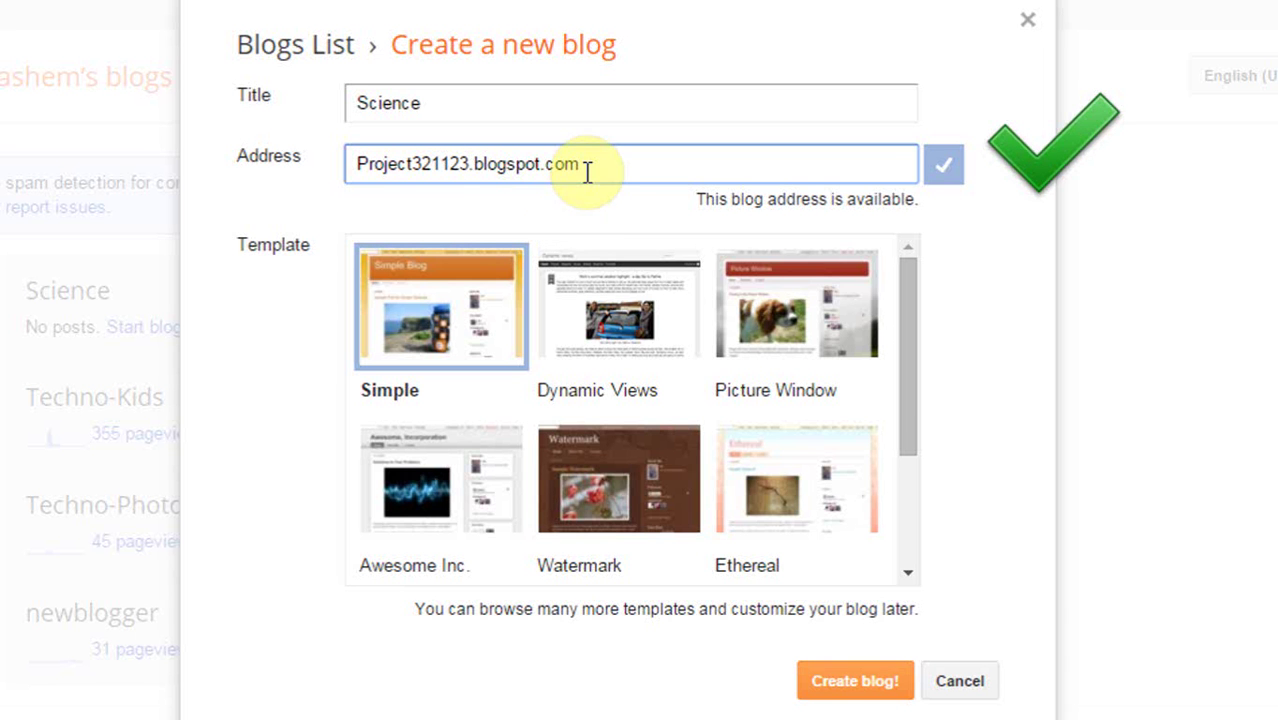
left_click(848, 172)
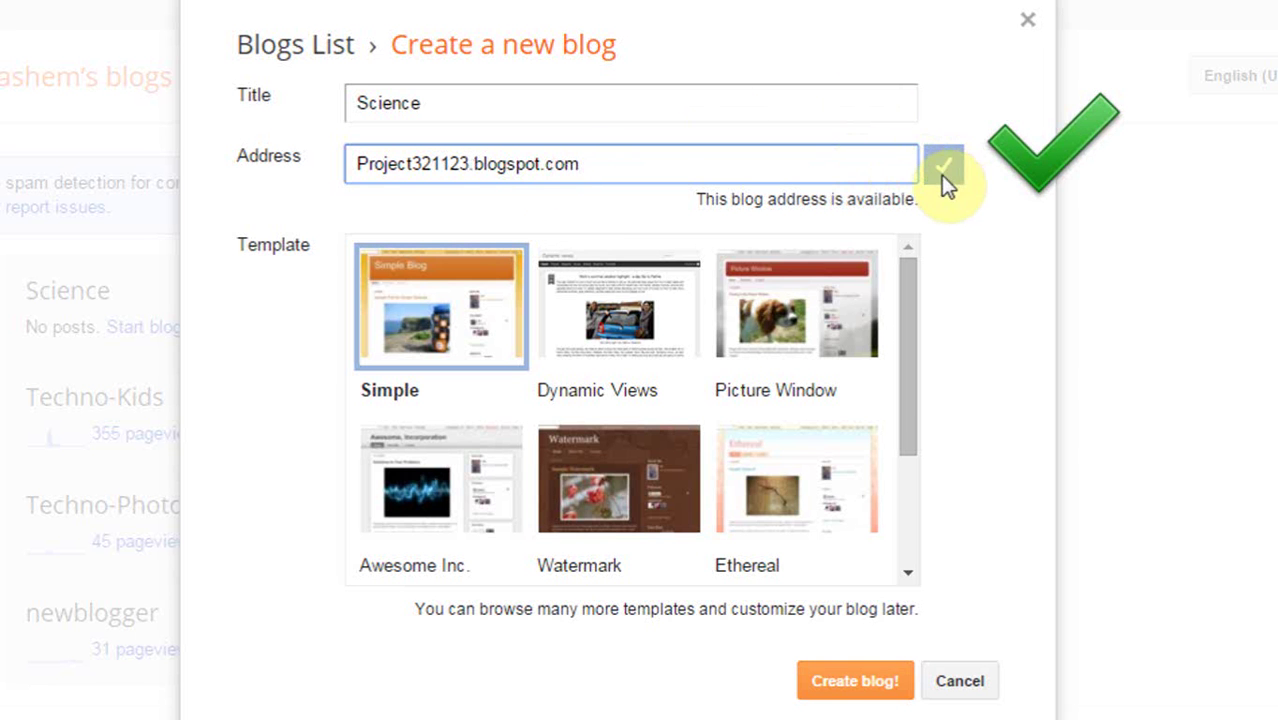
- Choose the Picture Window template and create the blog
left_click(906, 341)
left_click_drag(906, 341, 902, 271)
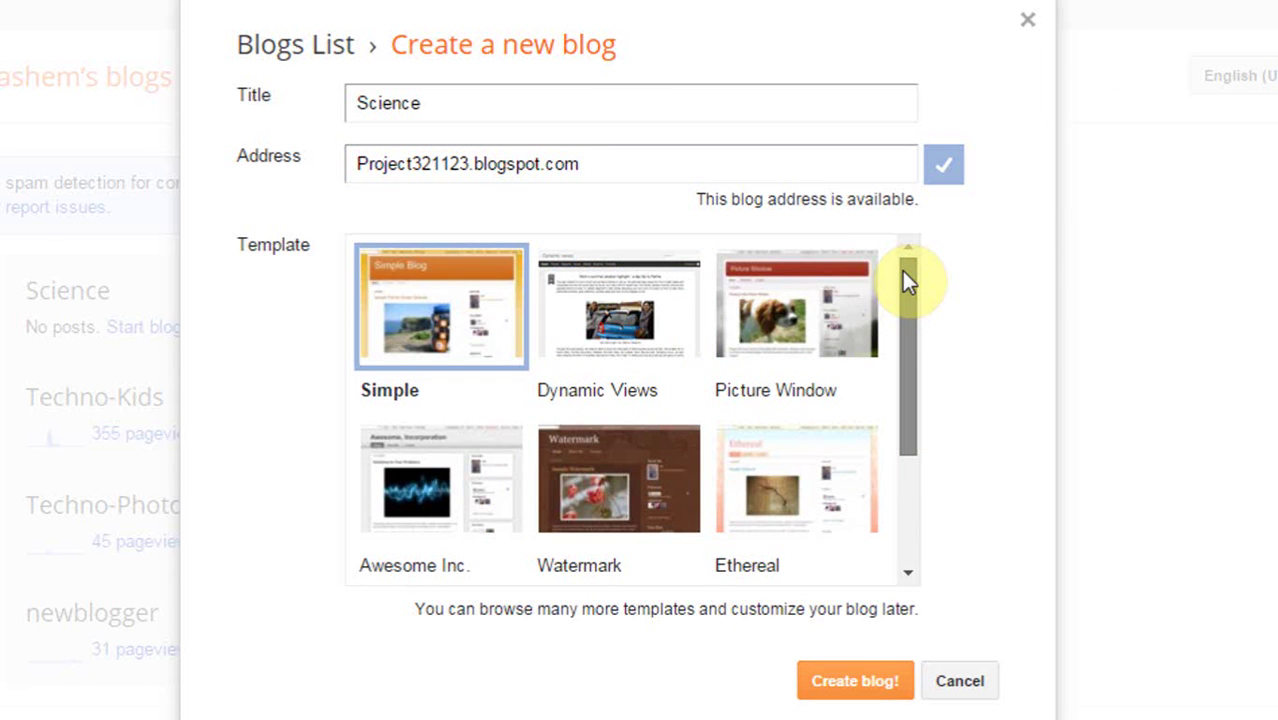
left_click(781, 330)
left_click_drag(921, 366, 919, 425)
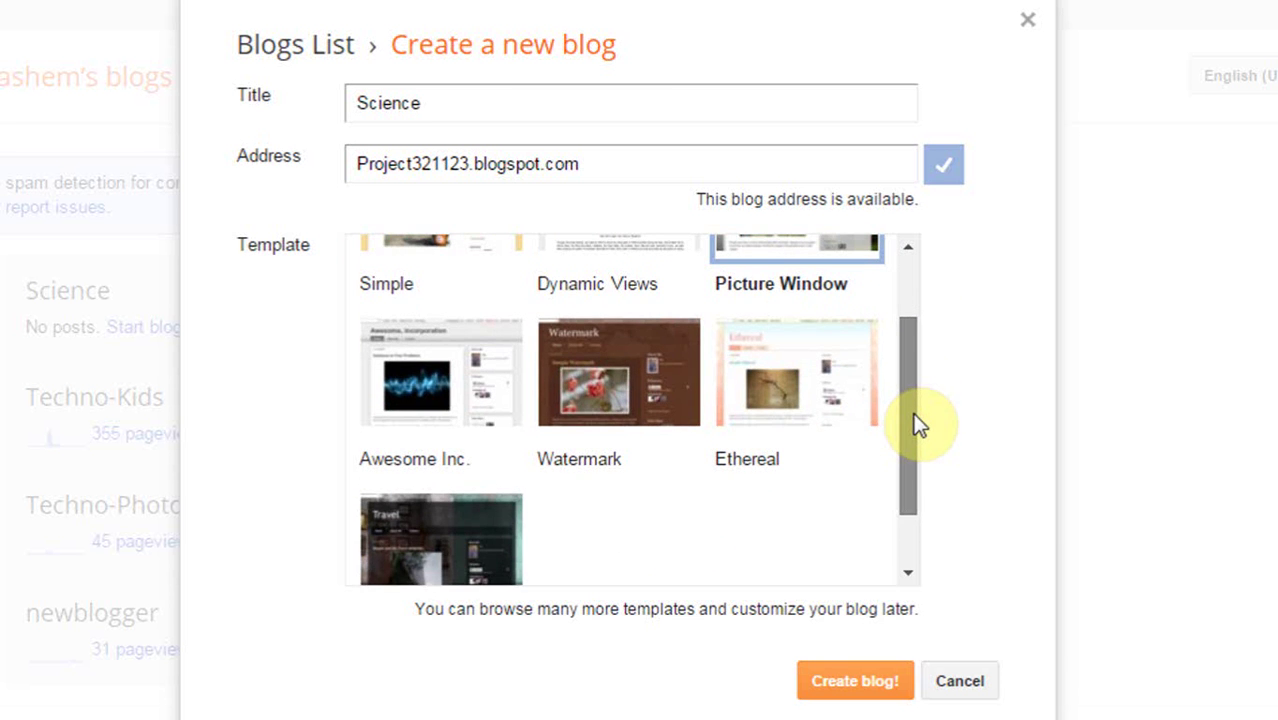
left_click_drag(920, 425, 905, 303)
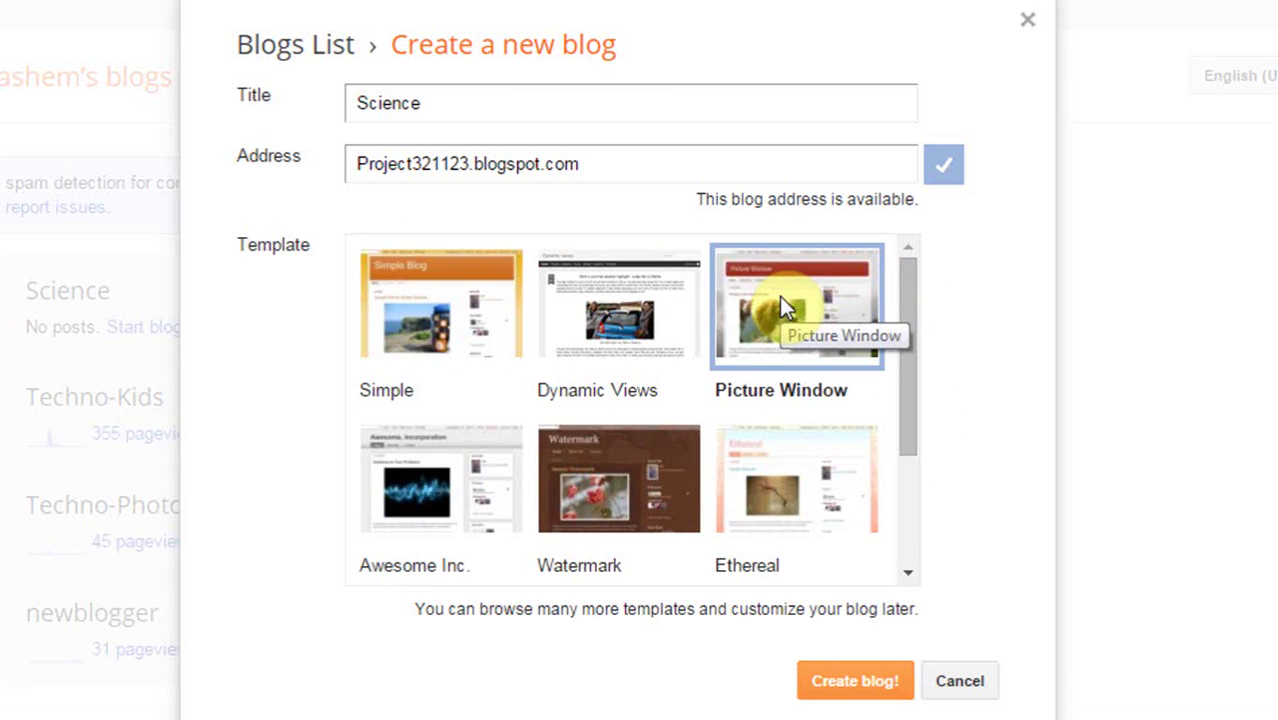
left_click(858, 679)
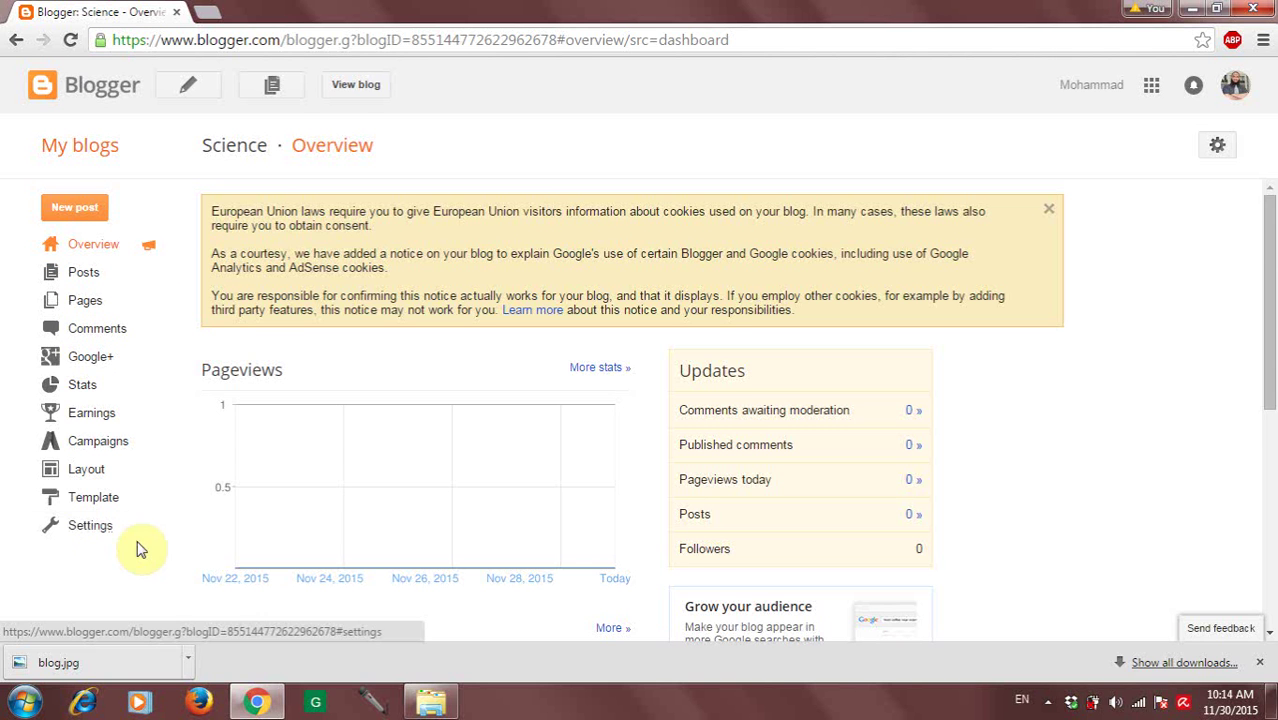
- Open the Science blog in a separate browser tab and view its home page
right_click(362, 85)
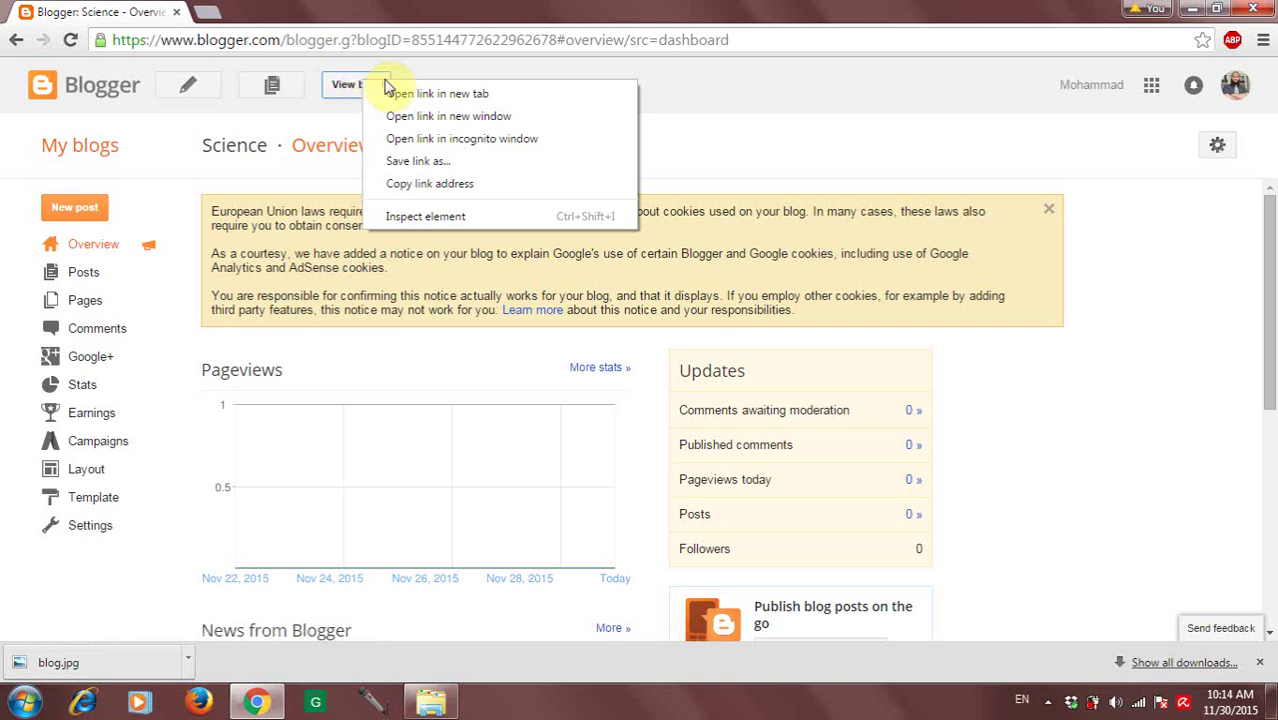
left_click(600, 96)
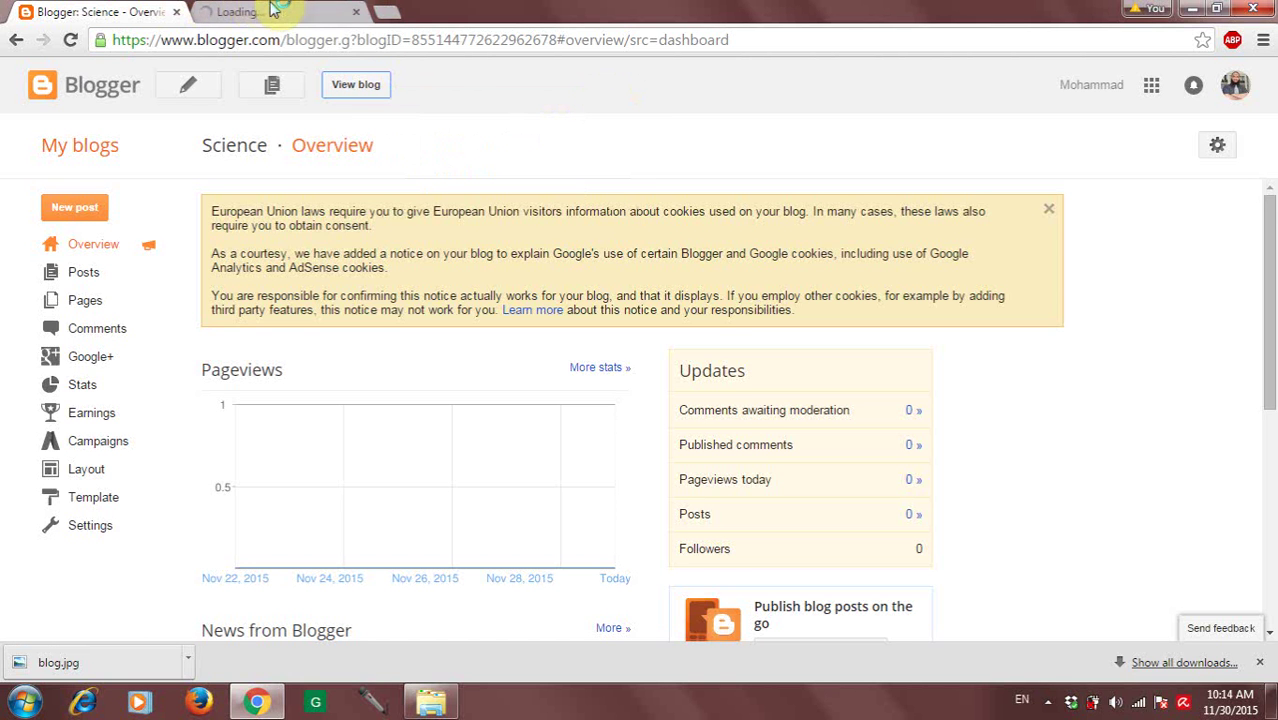
left_click(276, 12)
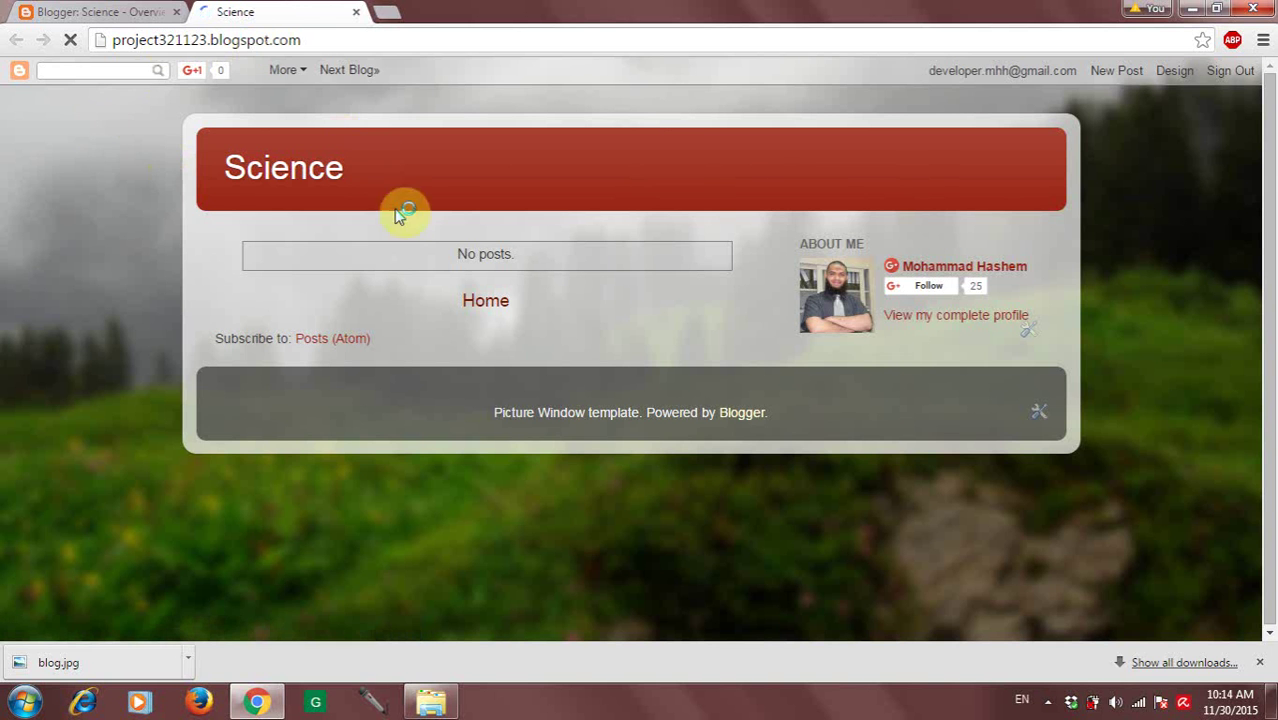
left_click(487, 306)
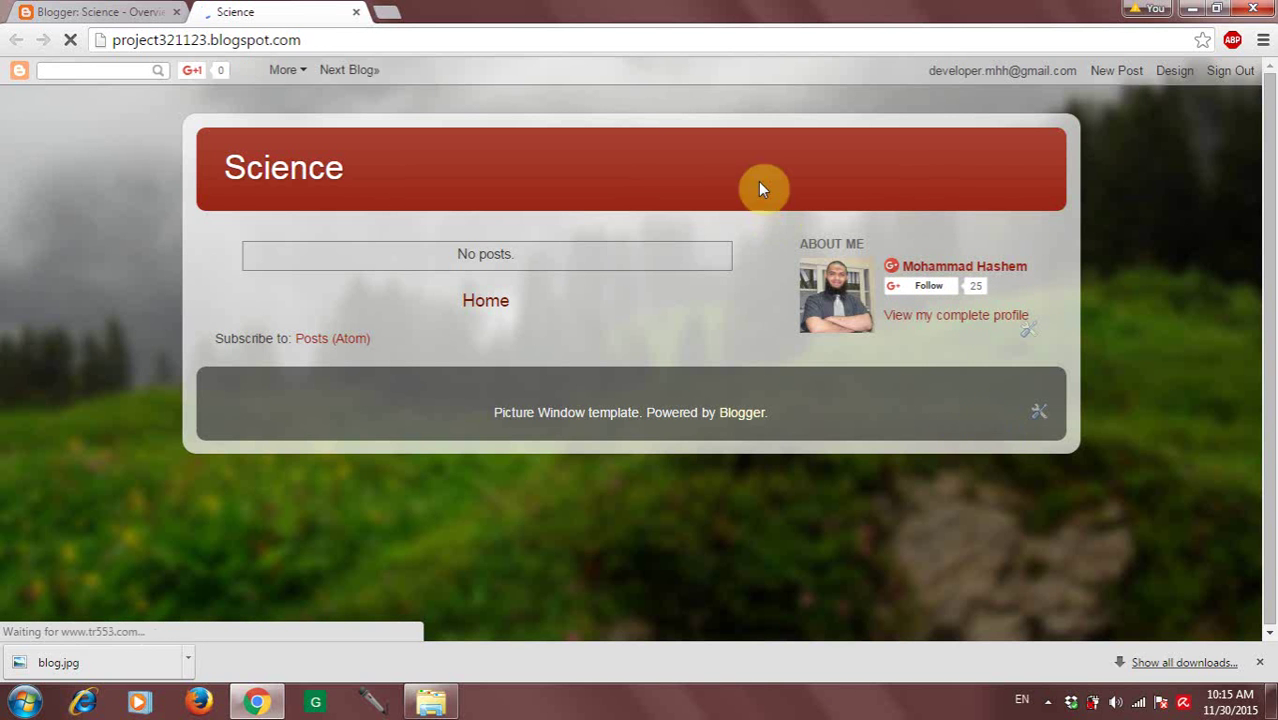
- Return to the Science blog's dashboard and start a new page
left_click(116, 10)
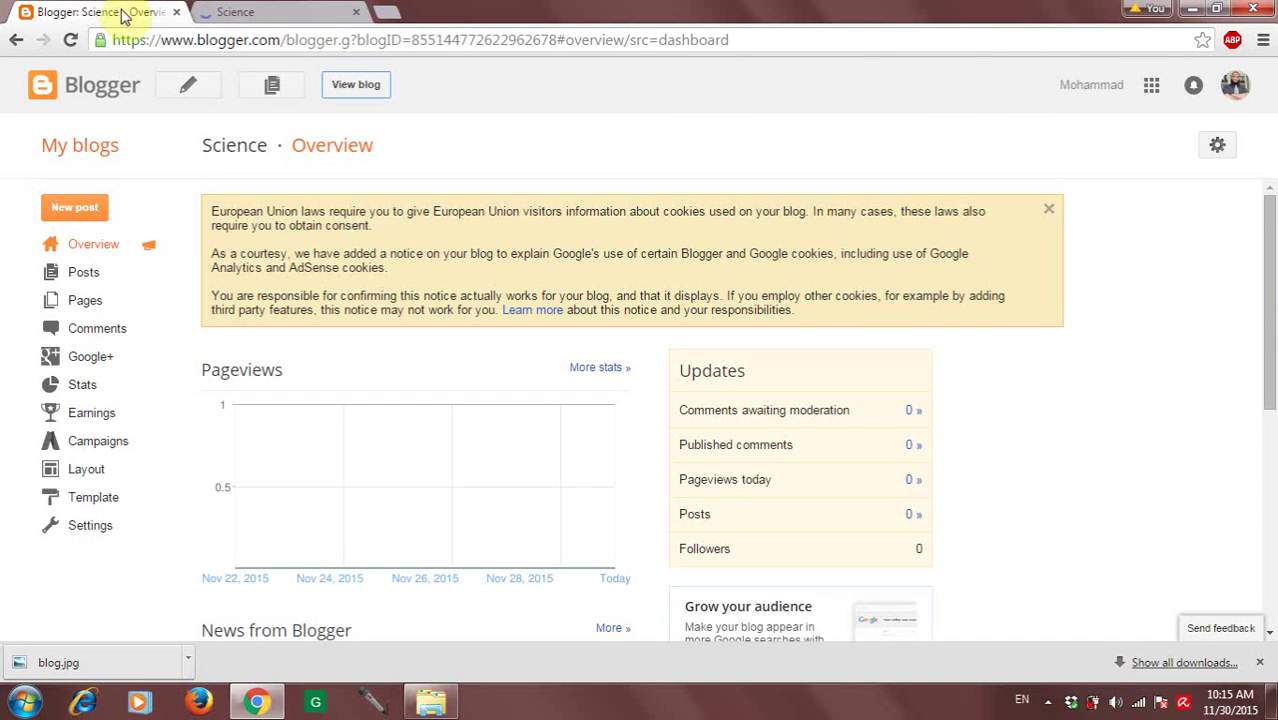
left_click(89, 303)
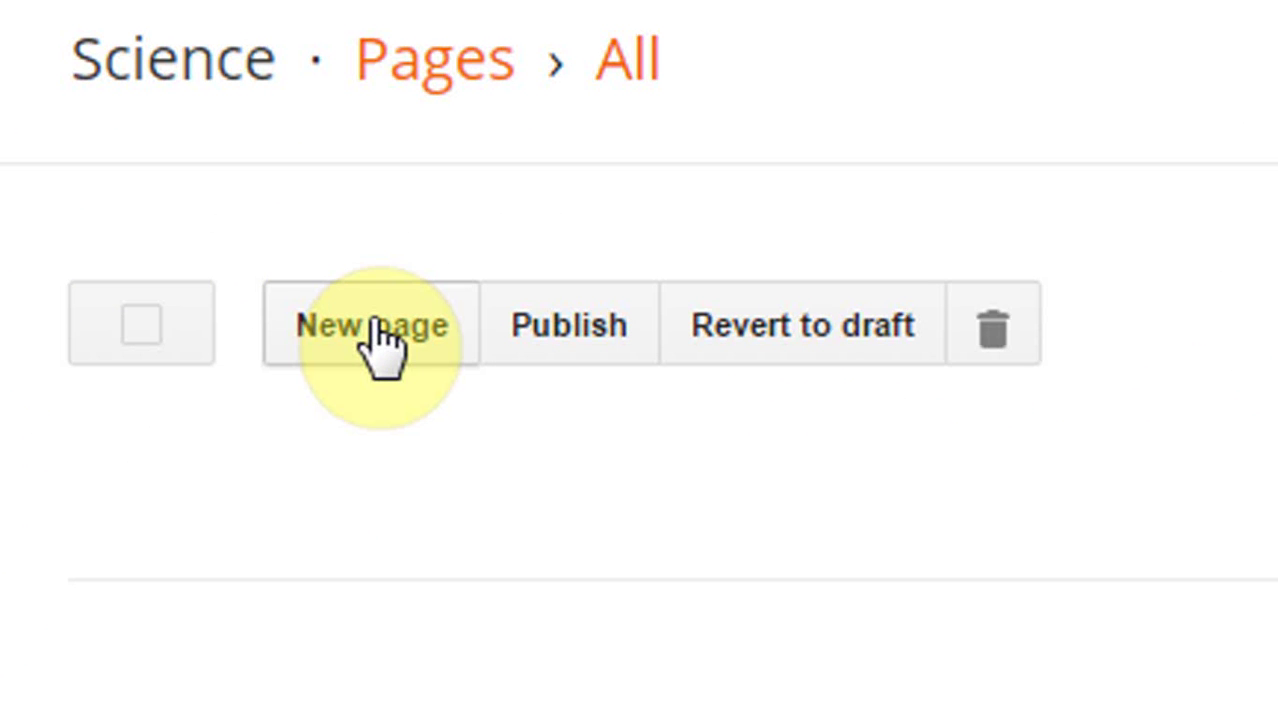
left_click(375, 325)
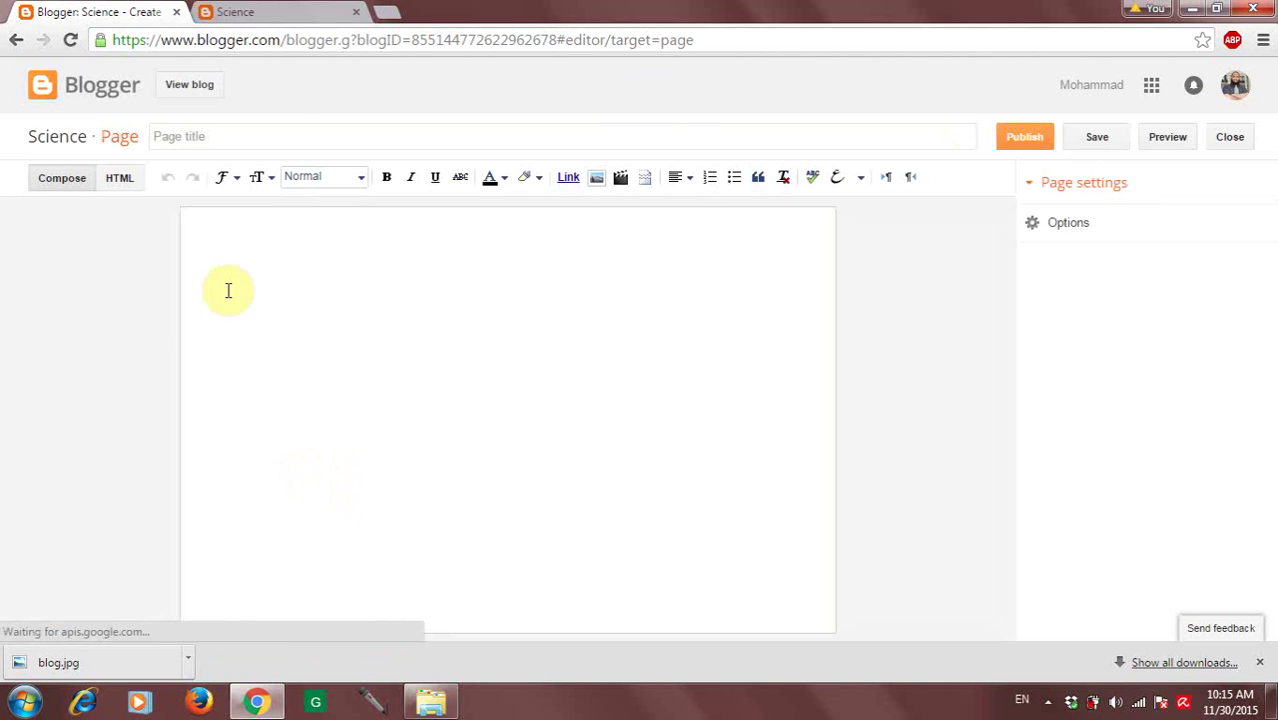
- Title the new page "About Us" and save it
left_click(192, 136)
left_click(202, 363)
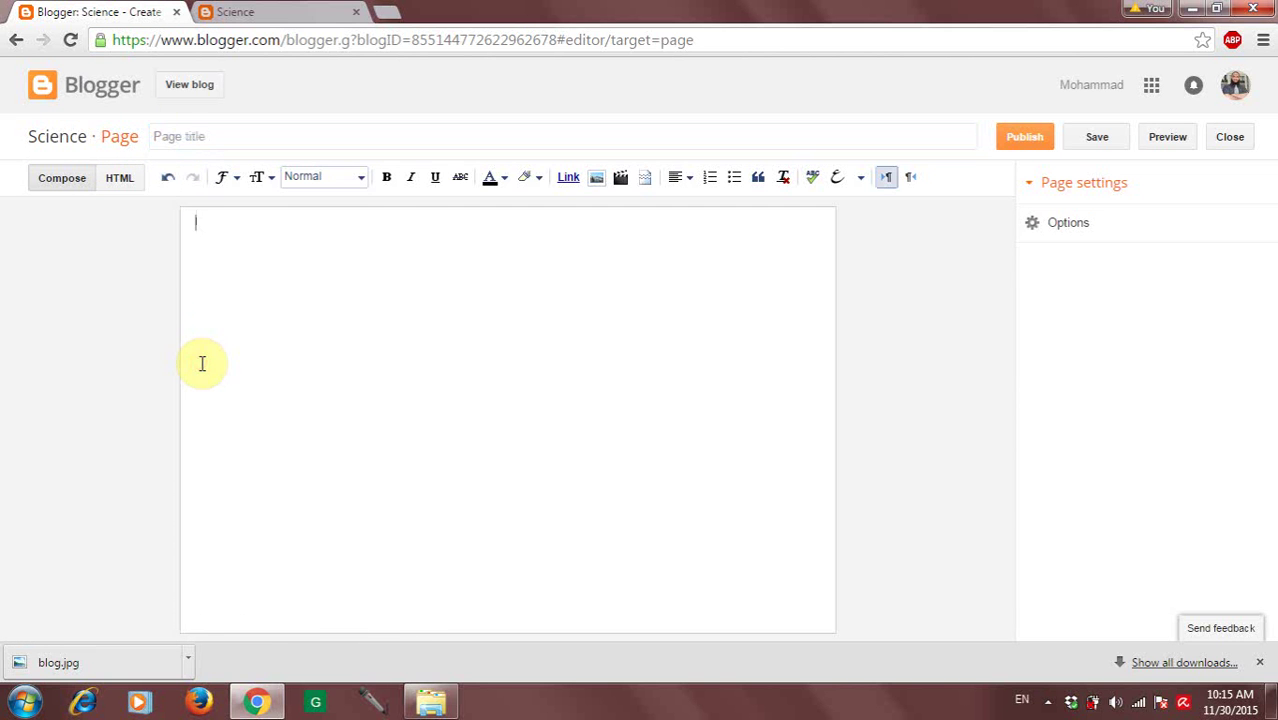
left_click(214, 139)
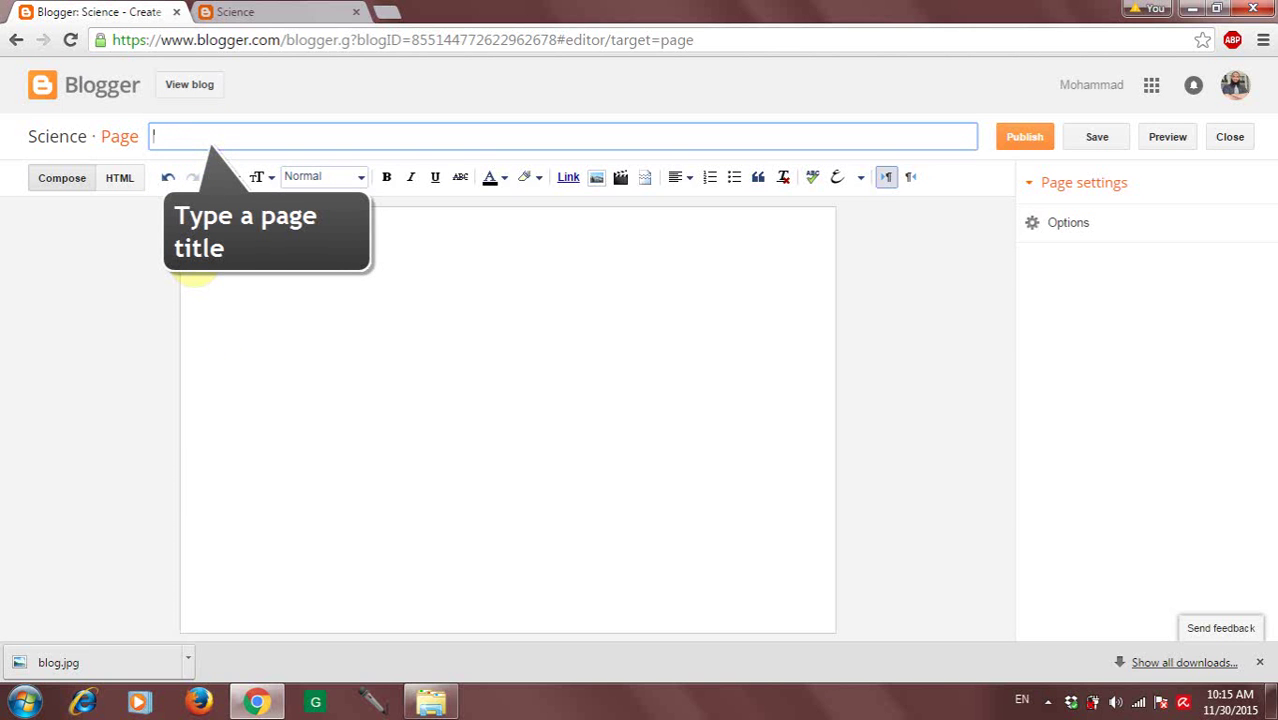
type("About Us")
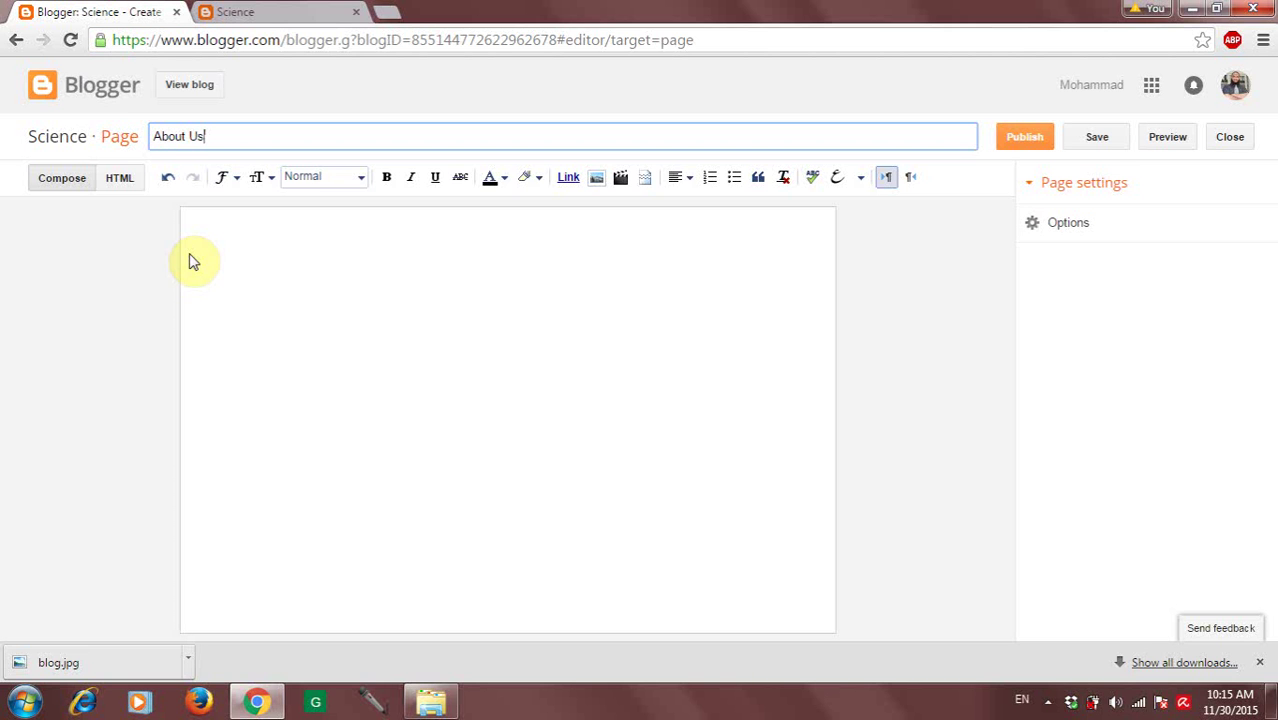
left_click(1110, 138)
- Upload Koala.jpg from the Sample Pictures folder and insert it into the body of the About Us page
left_click(548, 270)
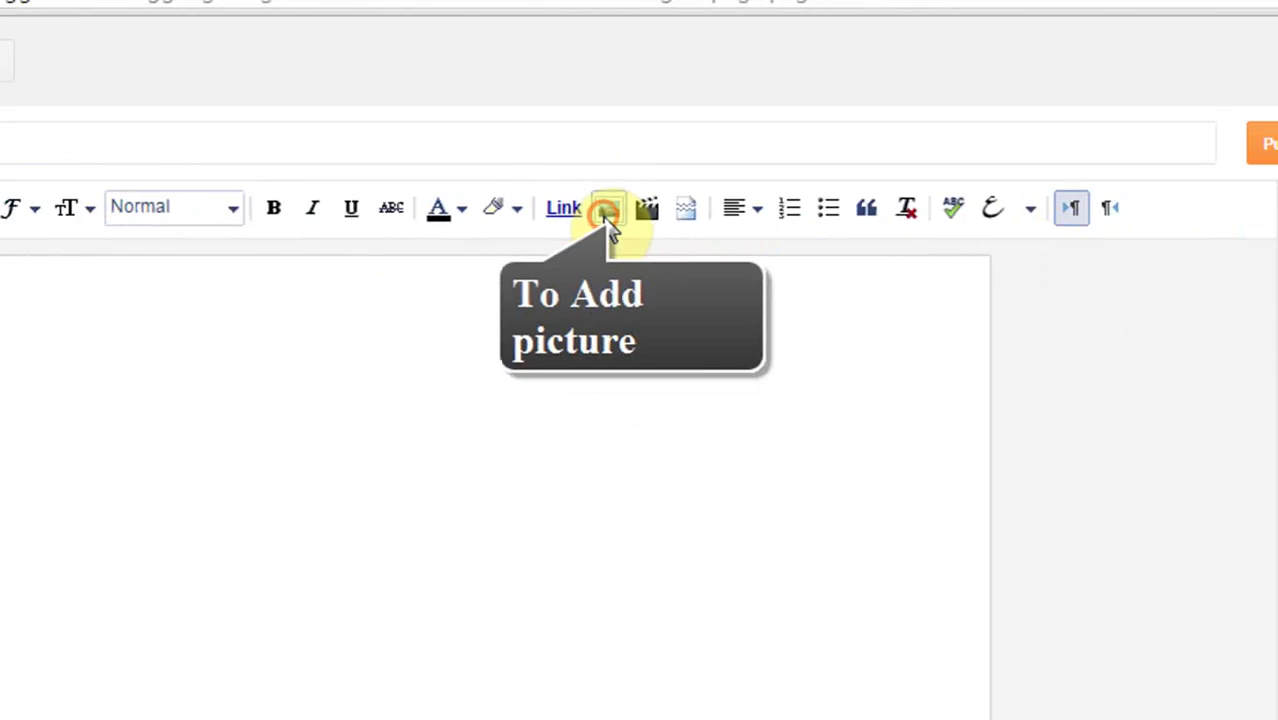
left_click(596, 177)
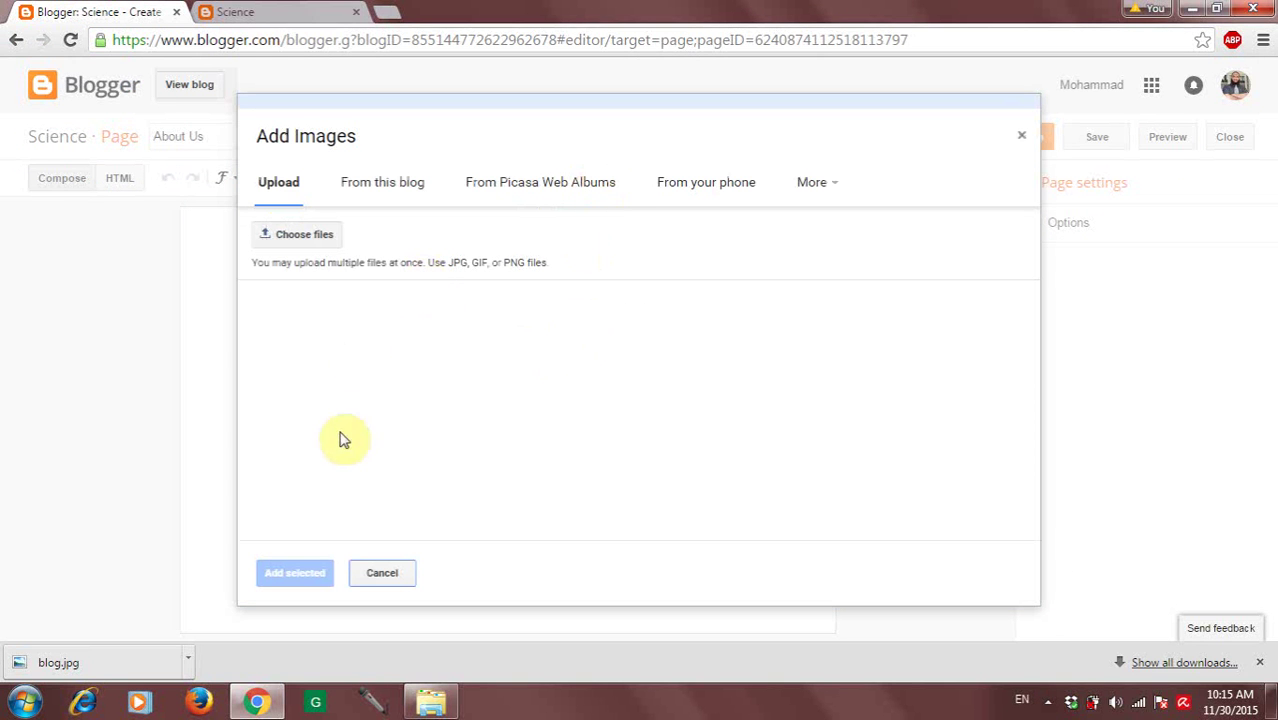
left_click(296, 238)
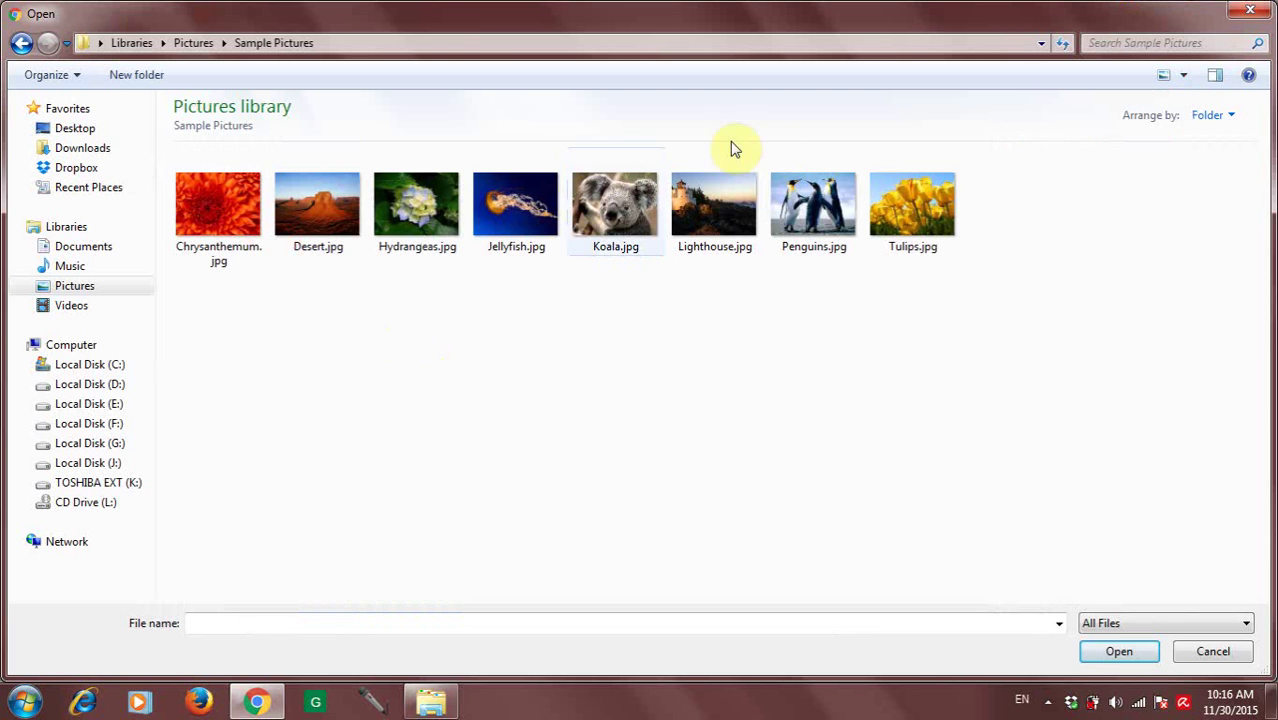
left_click(593, 221)
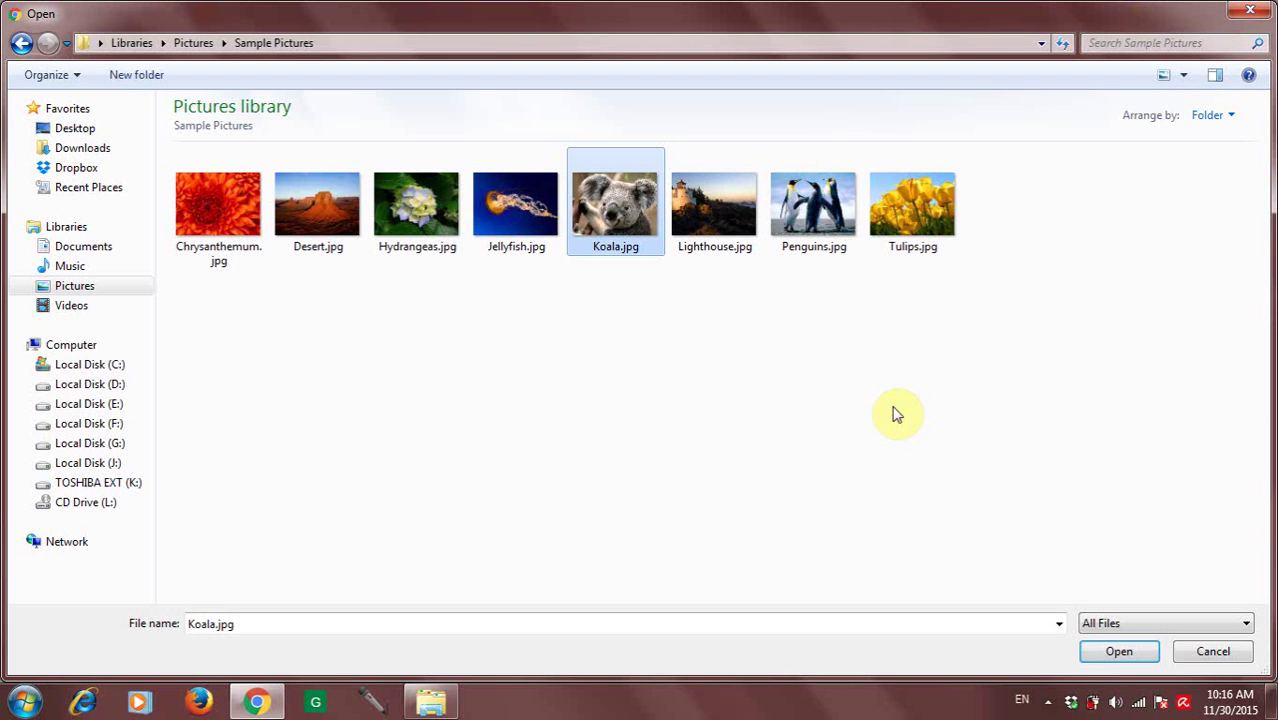
left_click(1117, 655)
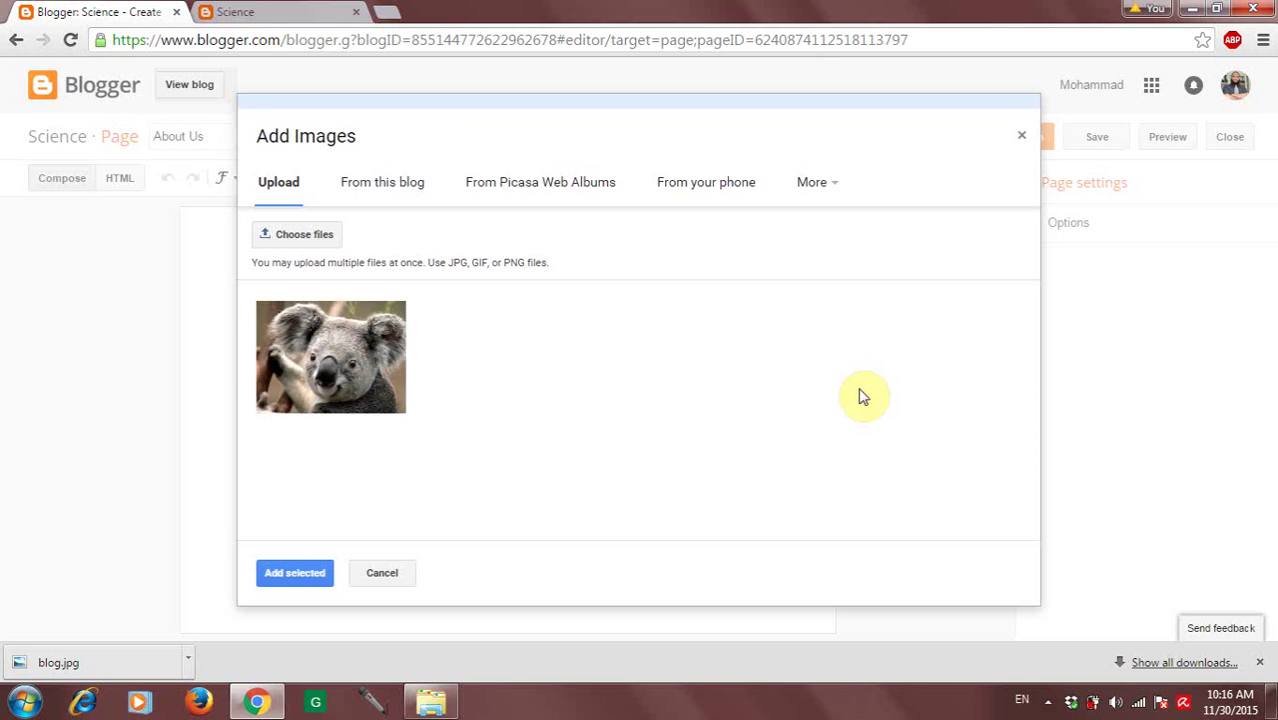
left_click(302, 574)
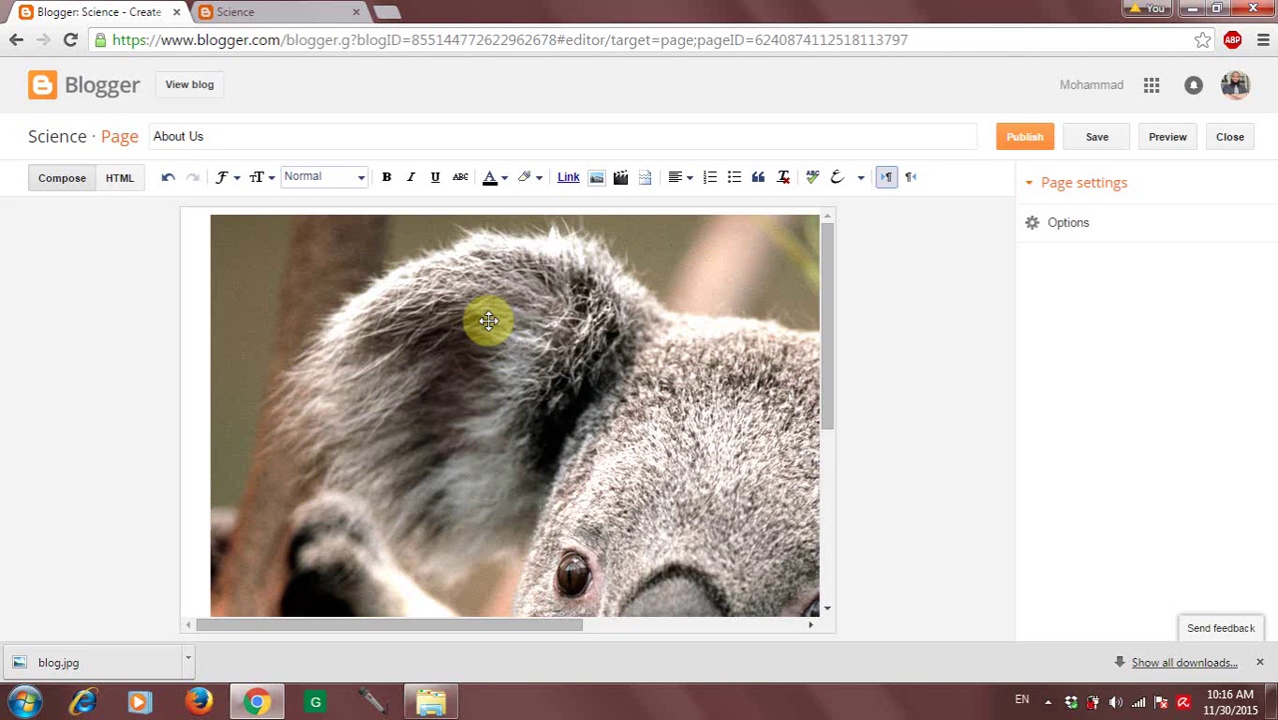
- Try several sizes and alignments for the koala picture, ending with Small size and Center alignment
left_click(494, 351)
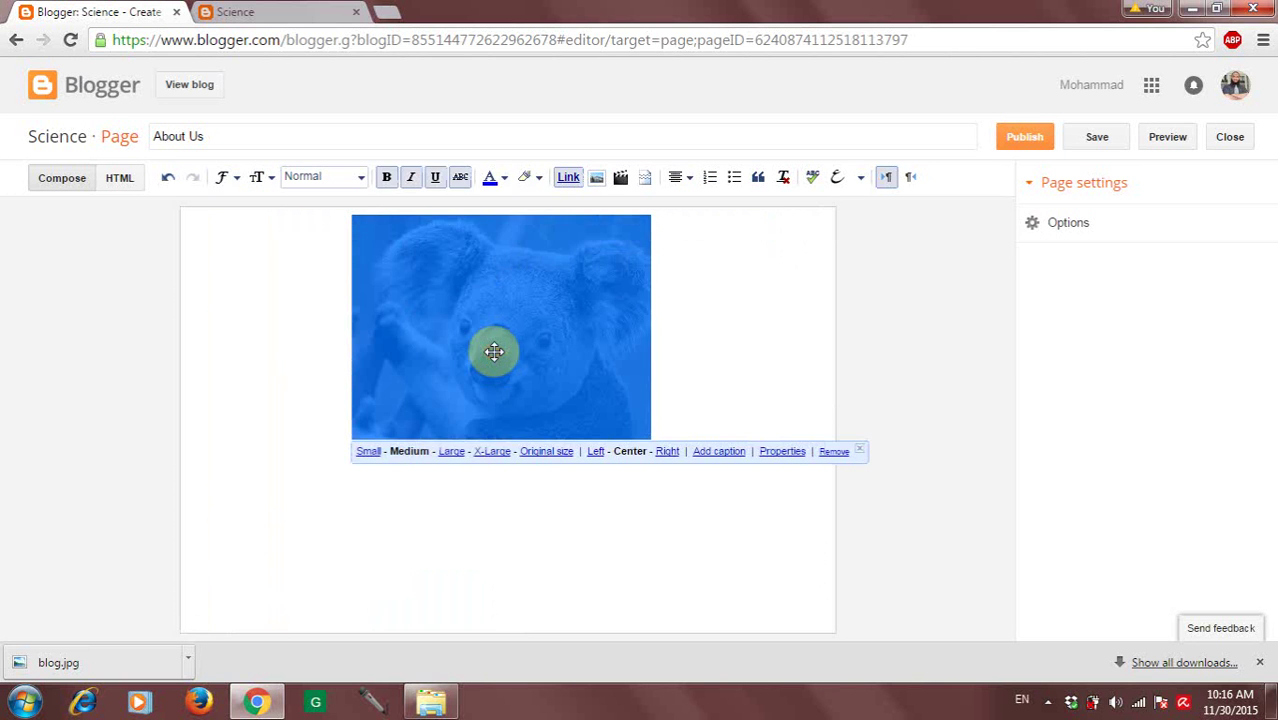
left_click(484, 451)
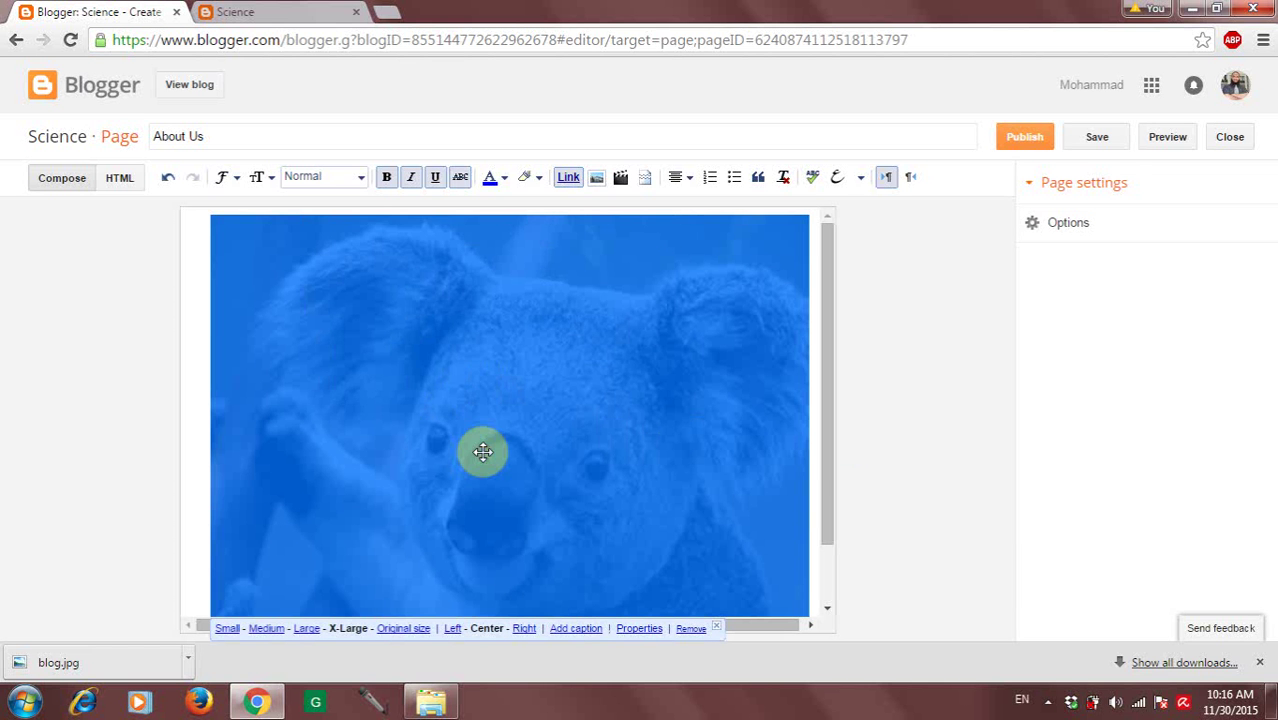
left_click(265, 630)
left_click(366, 450)
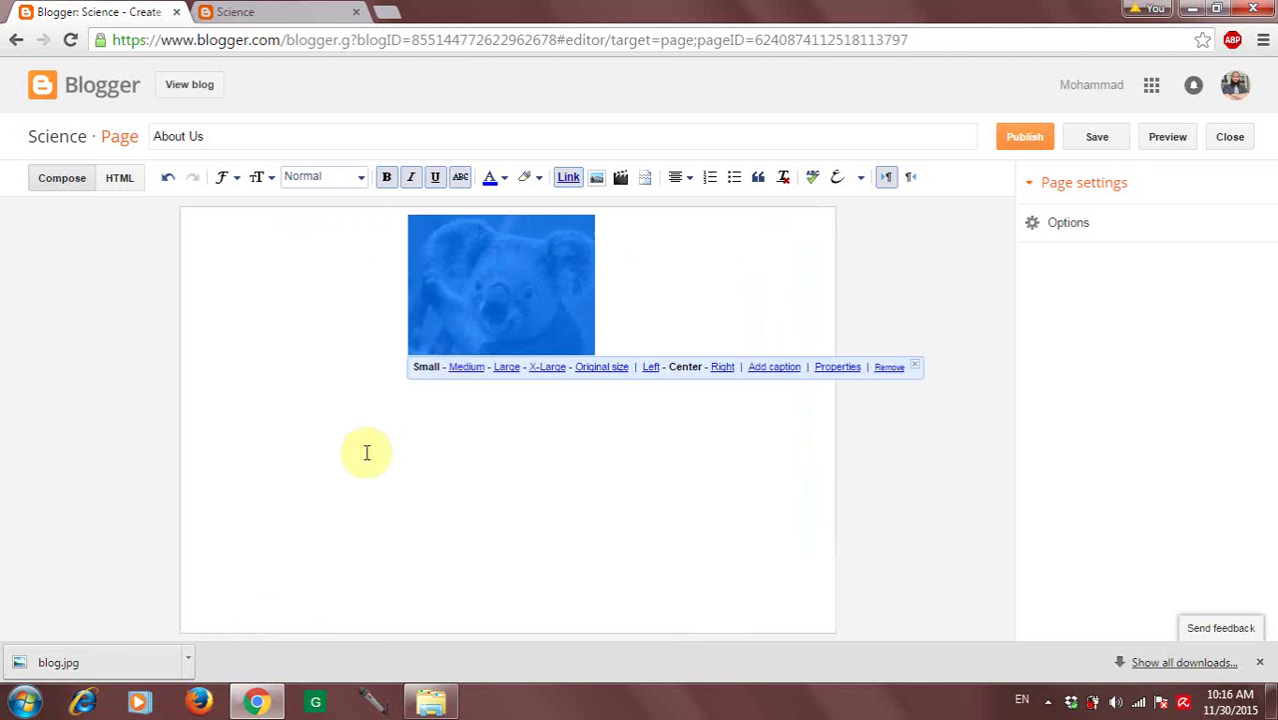
left_click(722, 367)
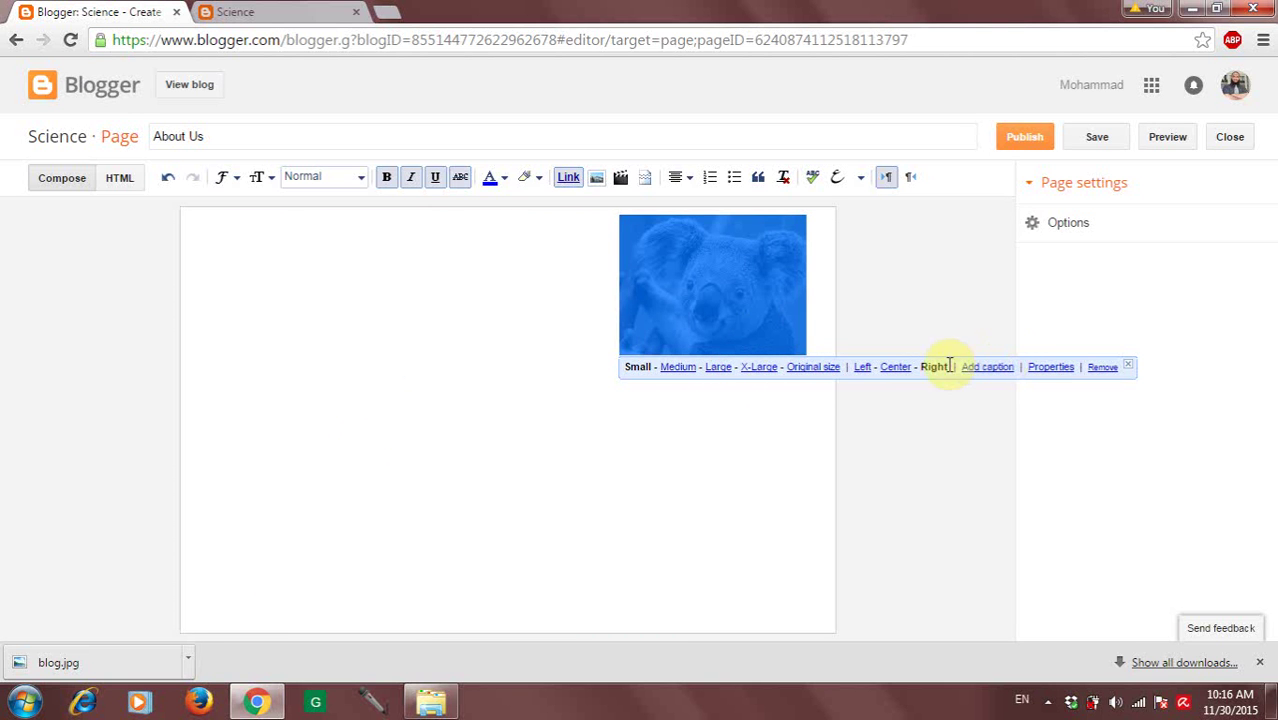
left_click(861, 367)
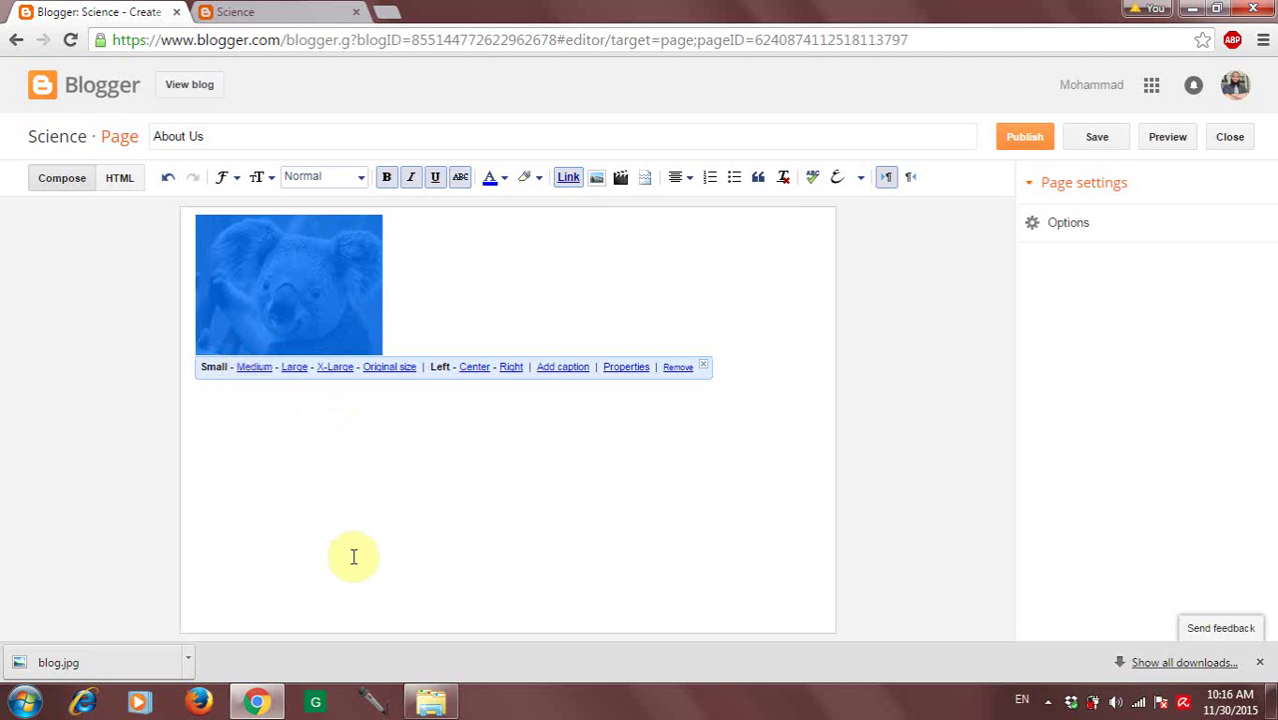
left_click(476, 367)
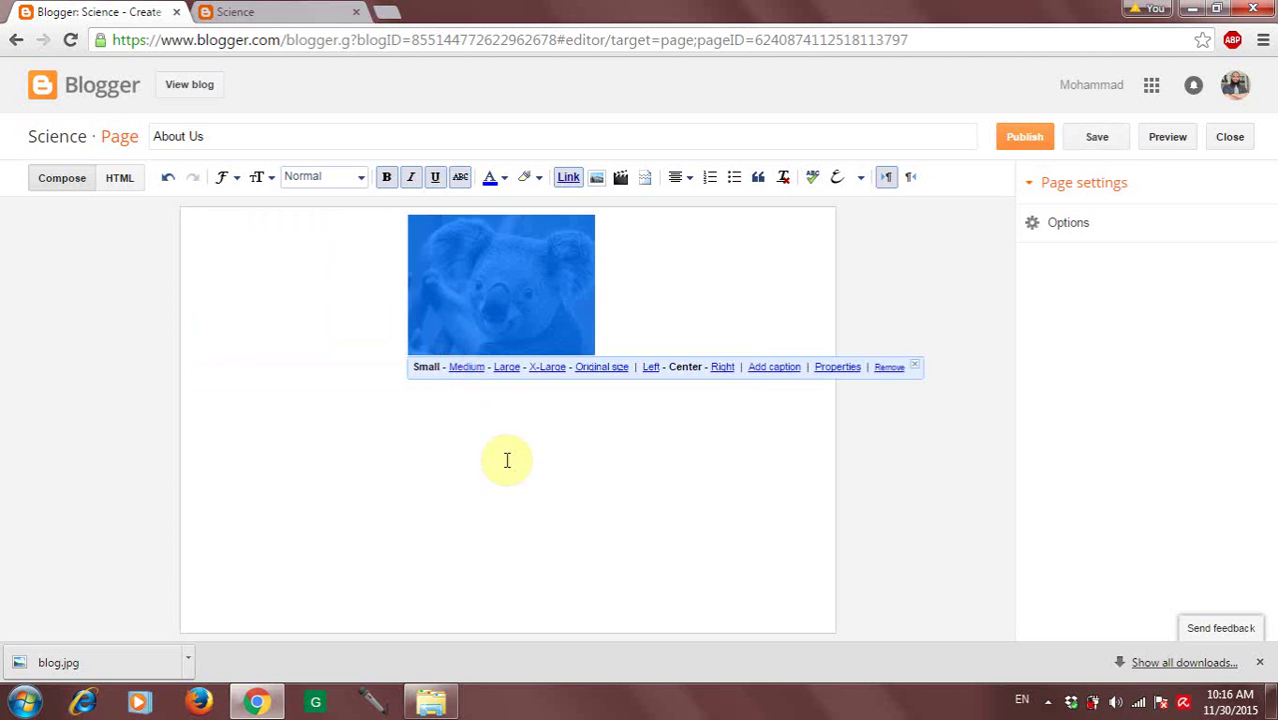
- Deselect the picture and publish the About Us page
left_click(517, 549)
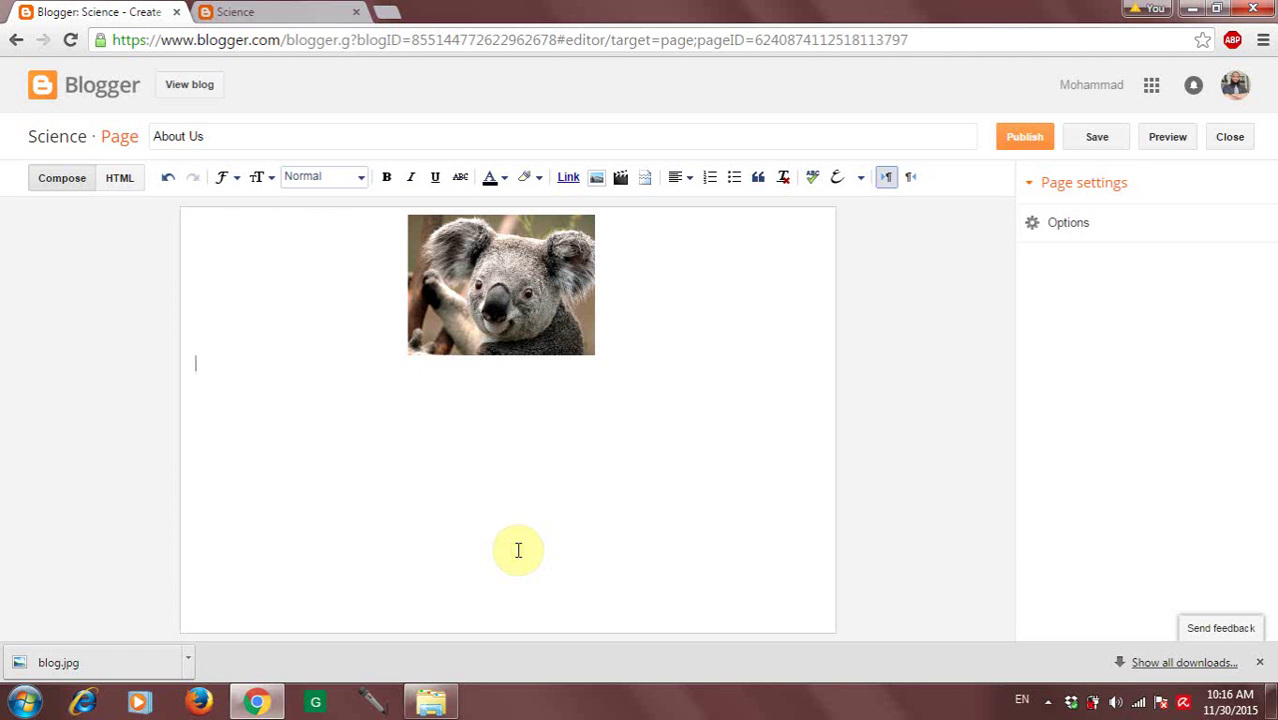
left_click(284, 132)
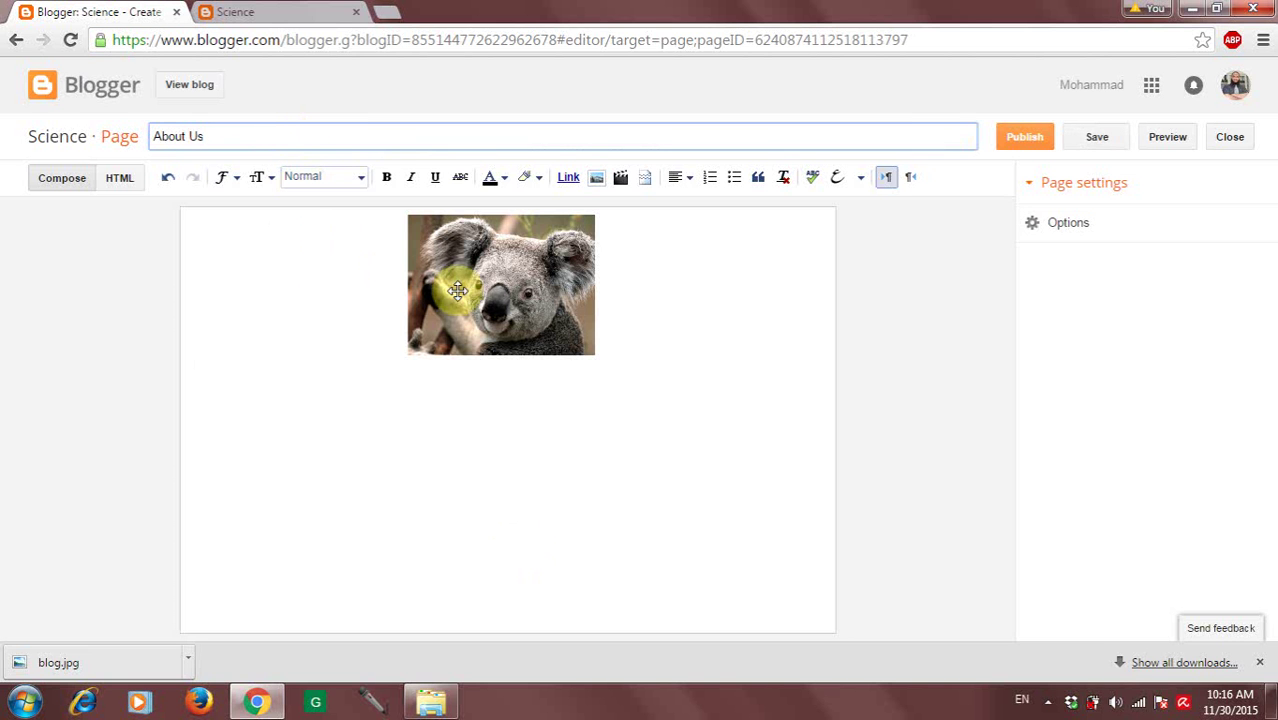
left_click(1036, 141)
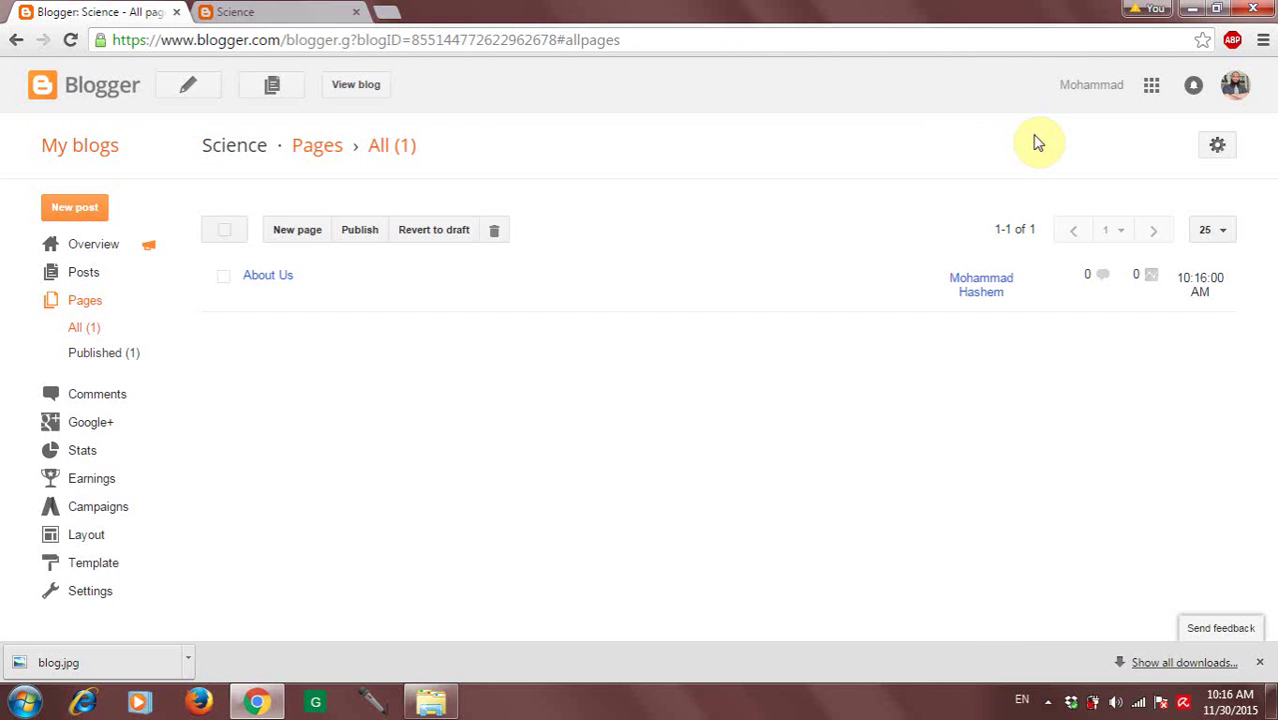
- Reload the Science blog's home page to check for the new page, close it and reopen the blog from the dashboard
left_click(288, 11)
left_click(70, 42)
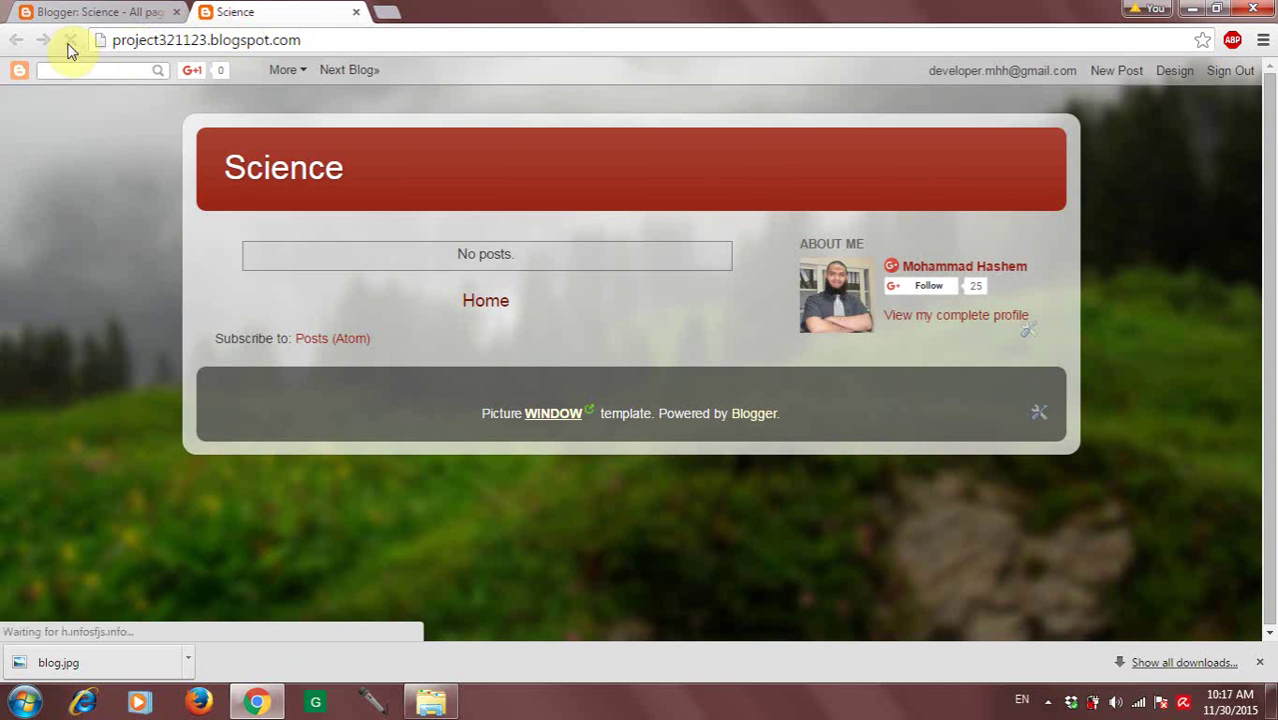
left_click(69, 43)
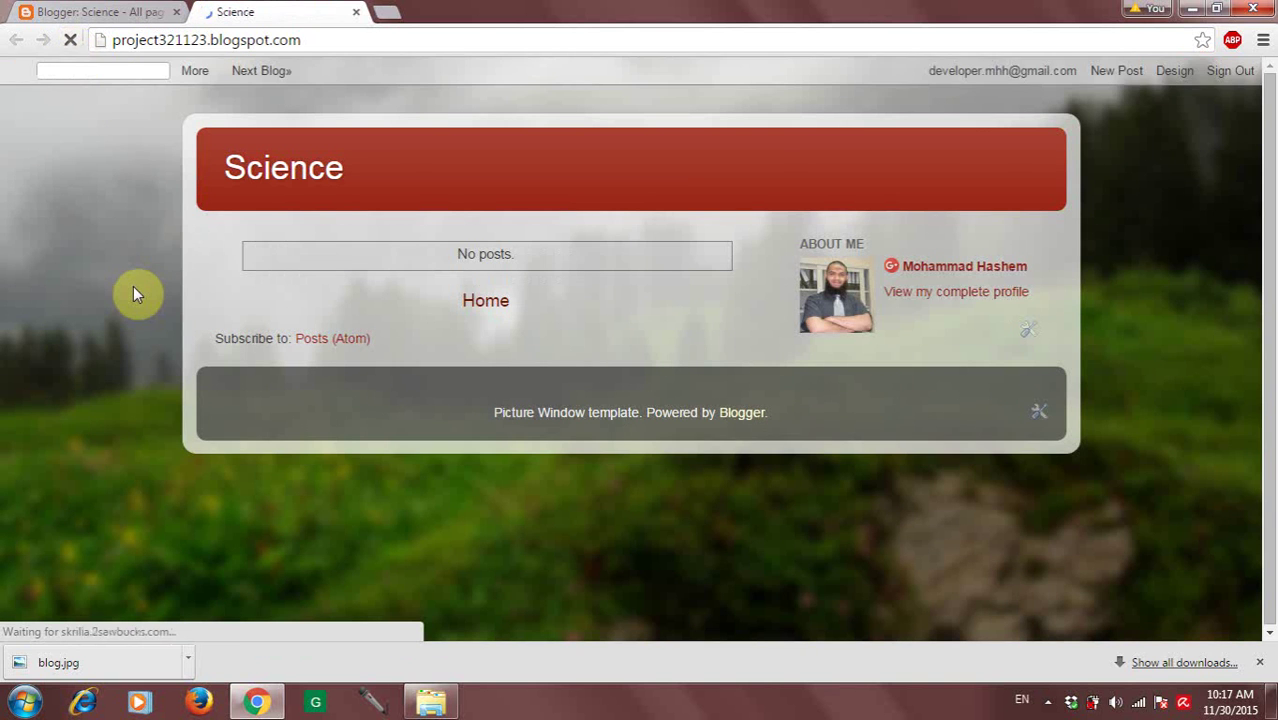
left_click(356, 13)
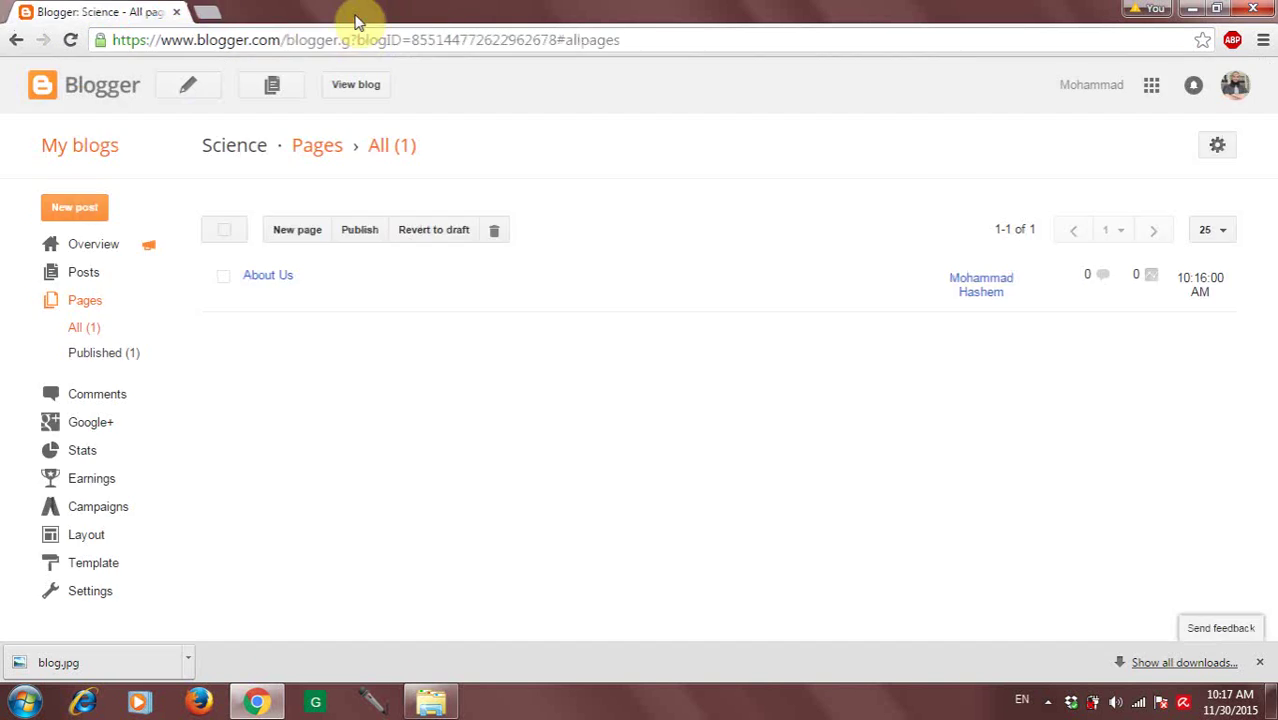
left_click(350, 89)
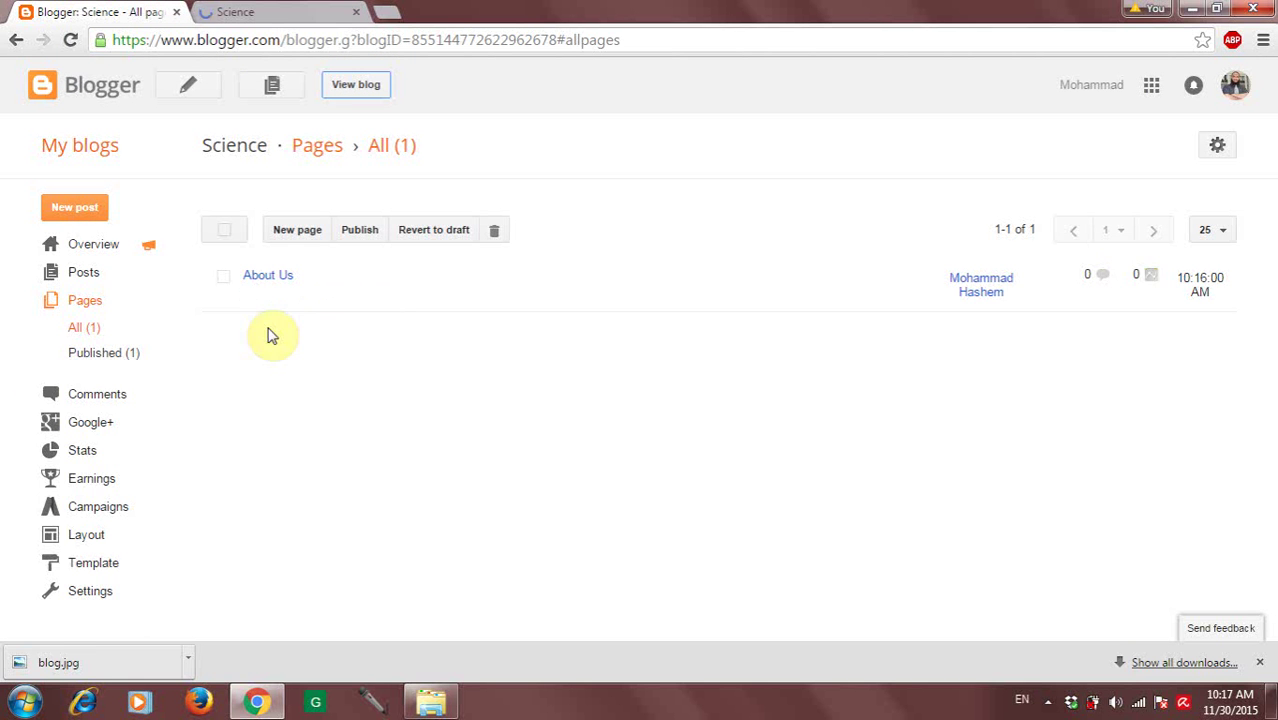
- Open the Science blog's layout, change the Navbar style to Black and save the configuration
left_click(60, 534)
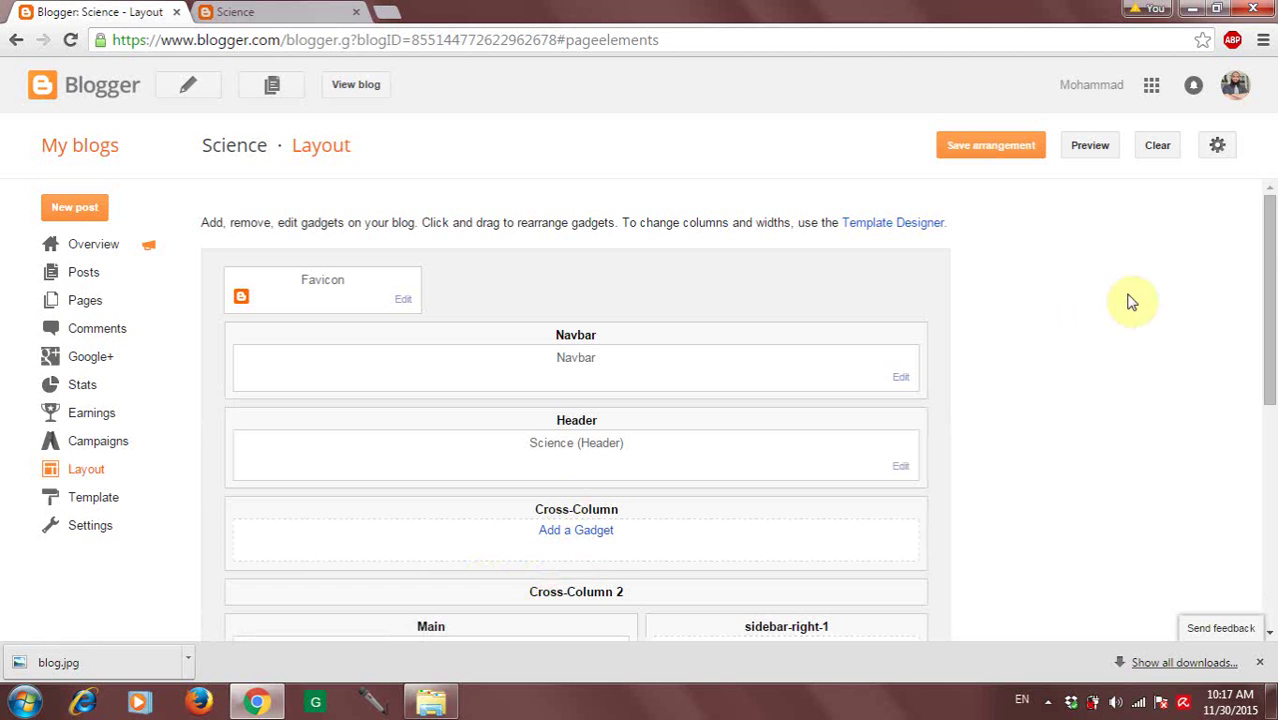
left_click_drag(1268, 205, 1272, 268)
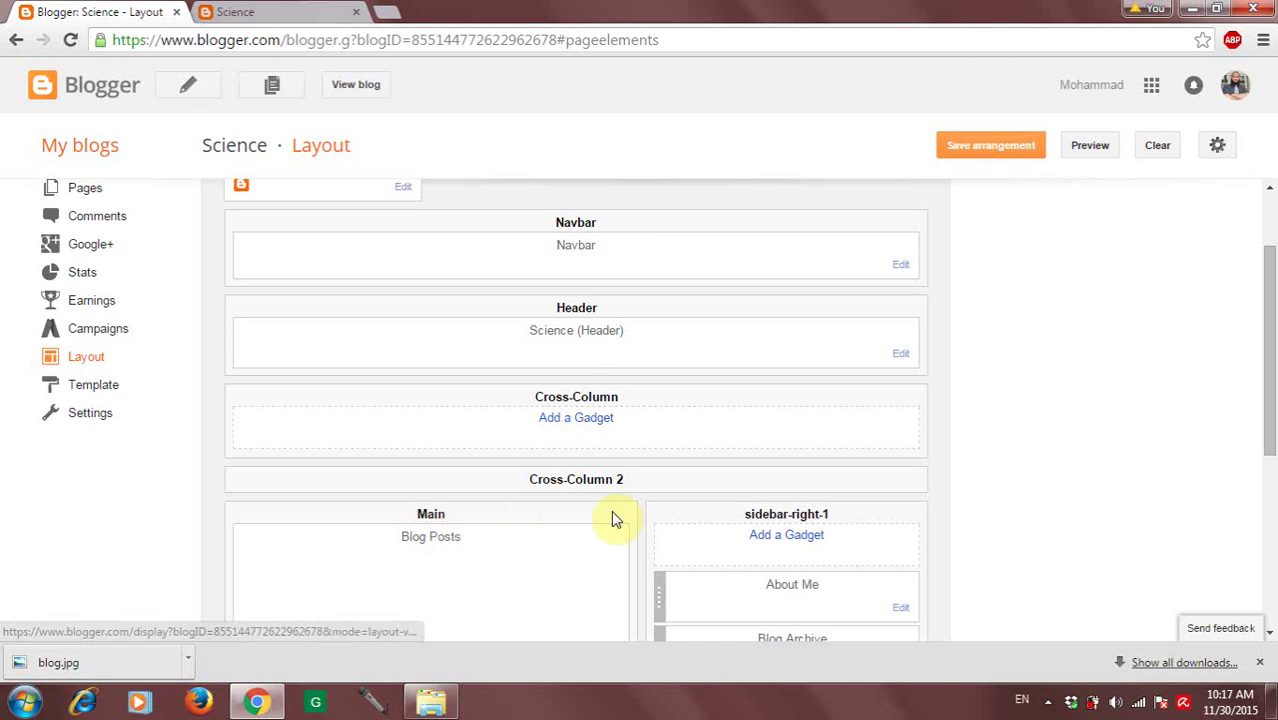
left_click(1271, 305)
left_click_drag(1271, 305, 1250, 228)
left_click(577, 357)
left_click(900, 377)
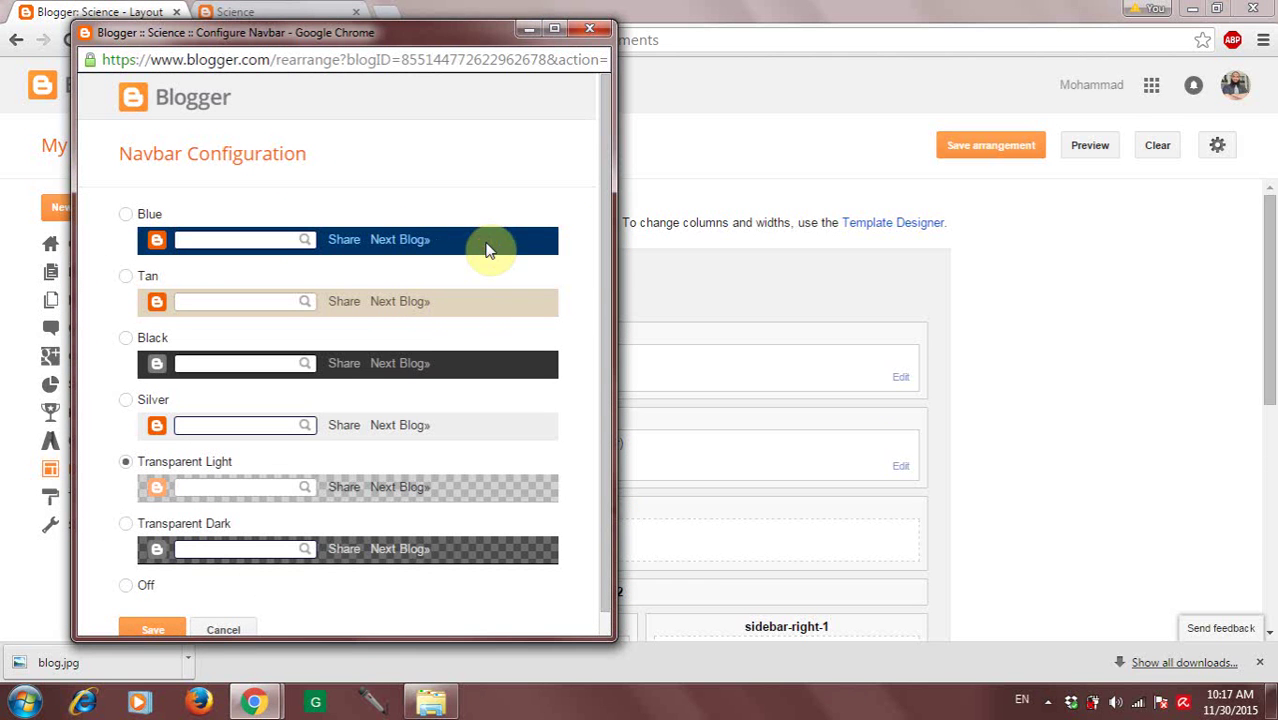
left_click(126, 214)
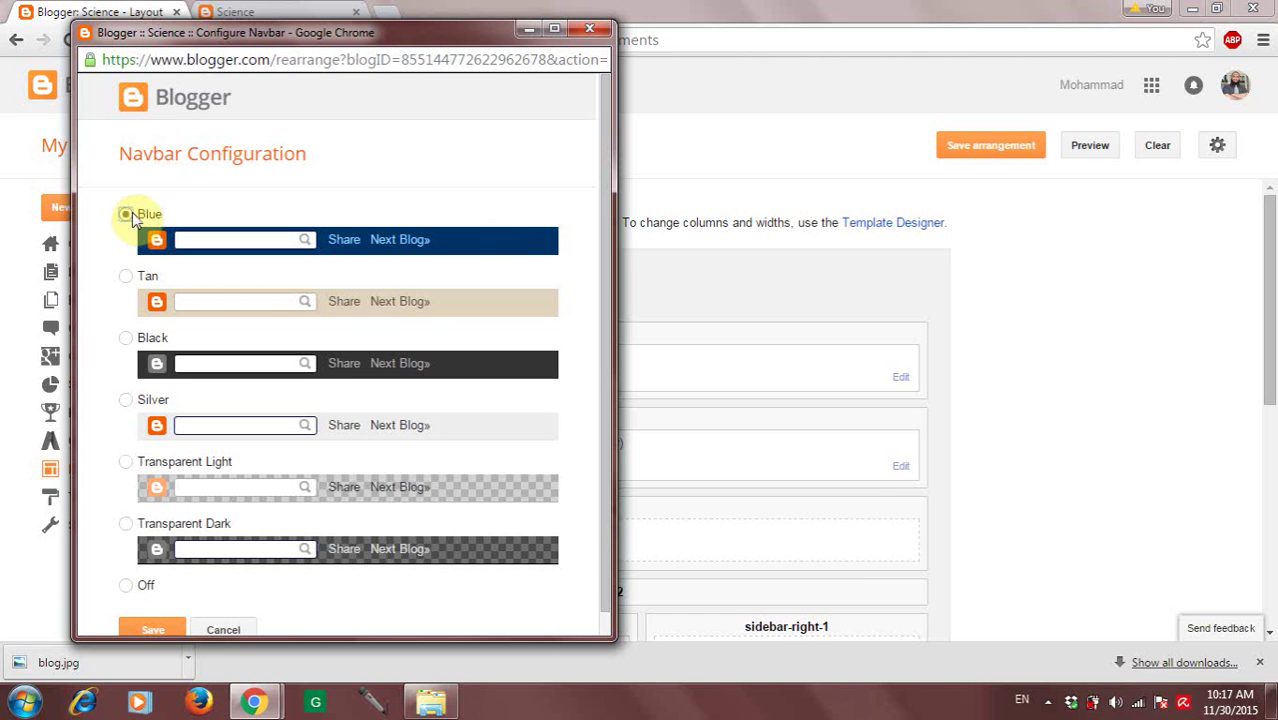
left_click(126, 463)
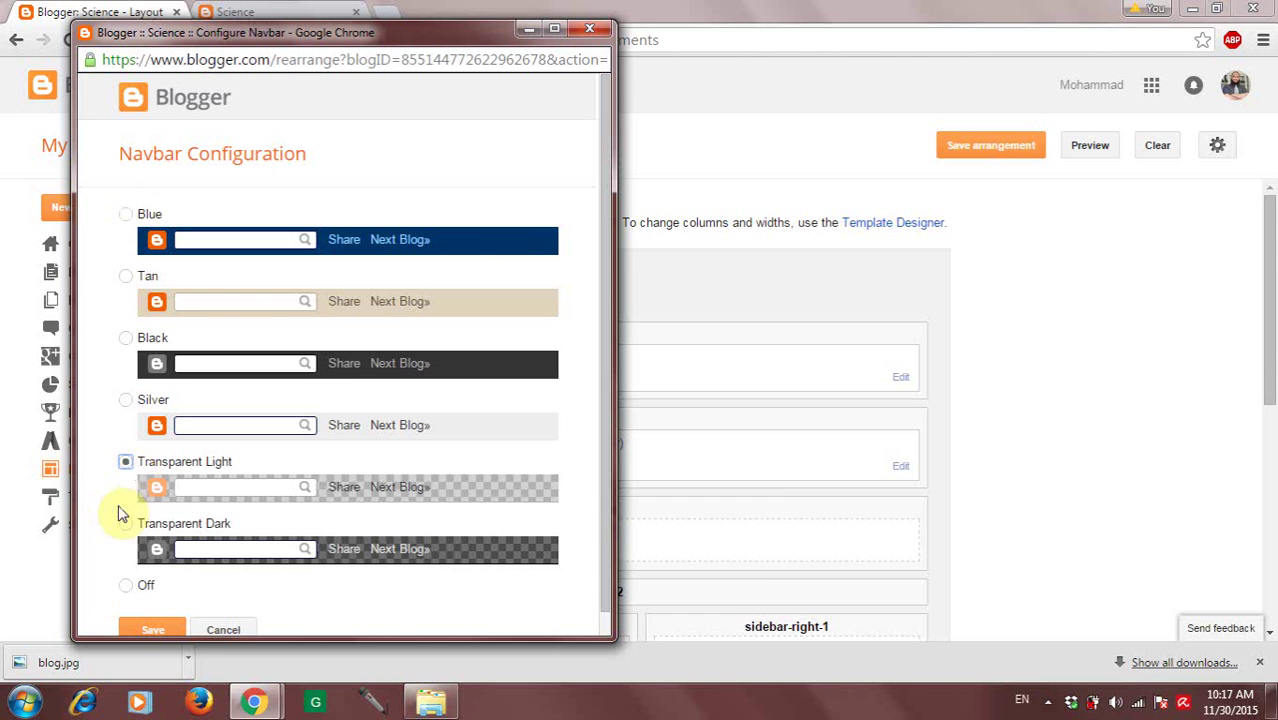
left_click(127, 339)
left_click(165, 628)
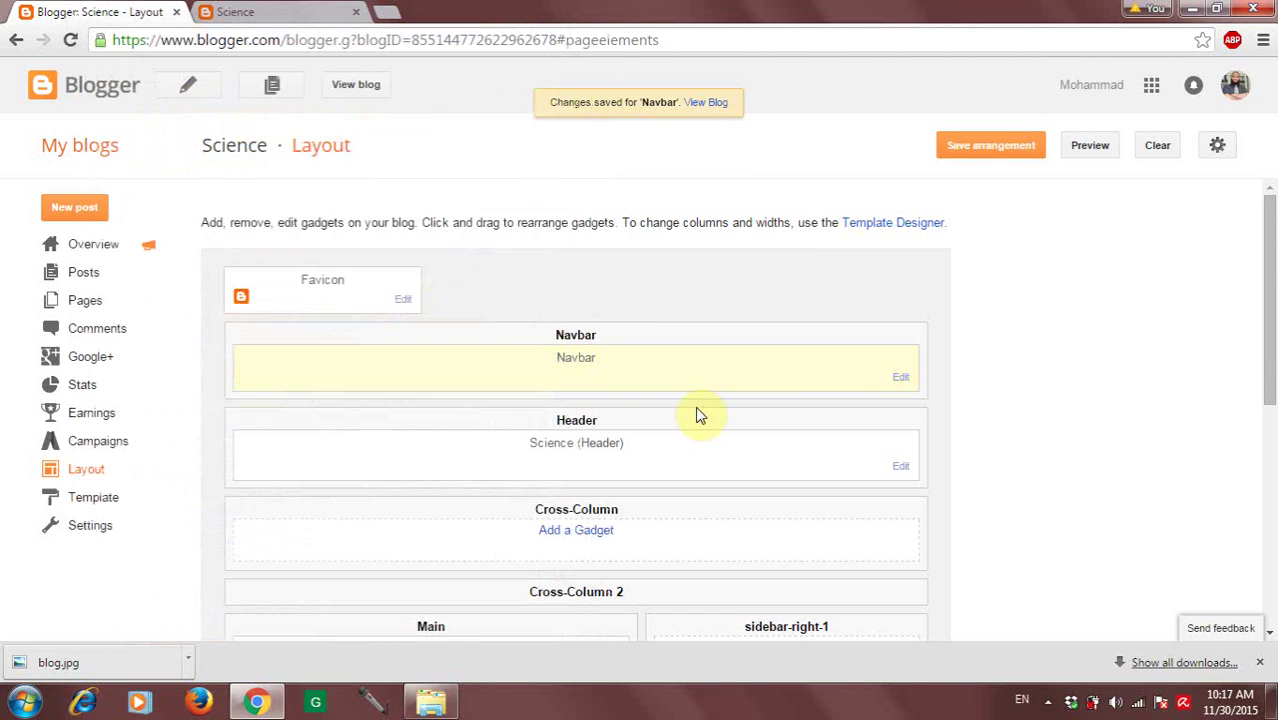
- Edit the Header gadget to add the blog description "Grade 6 Project" and save it
left_click(901, 466)
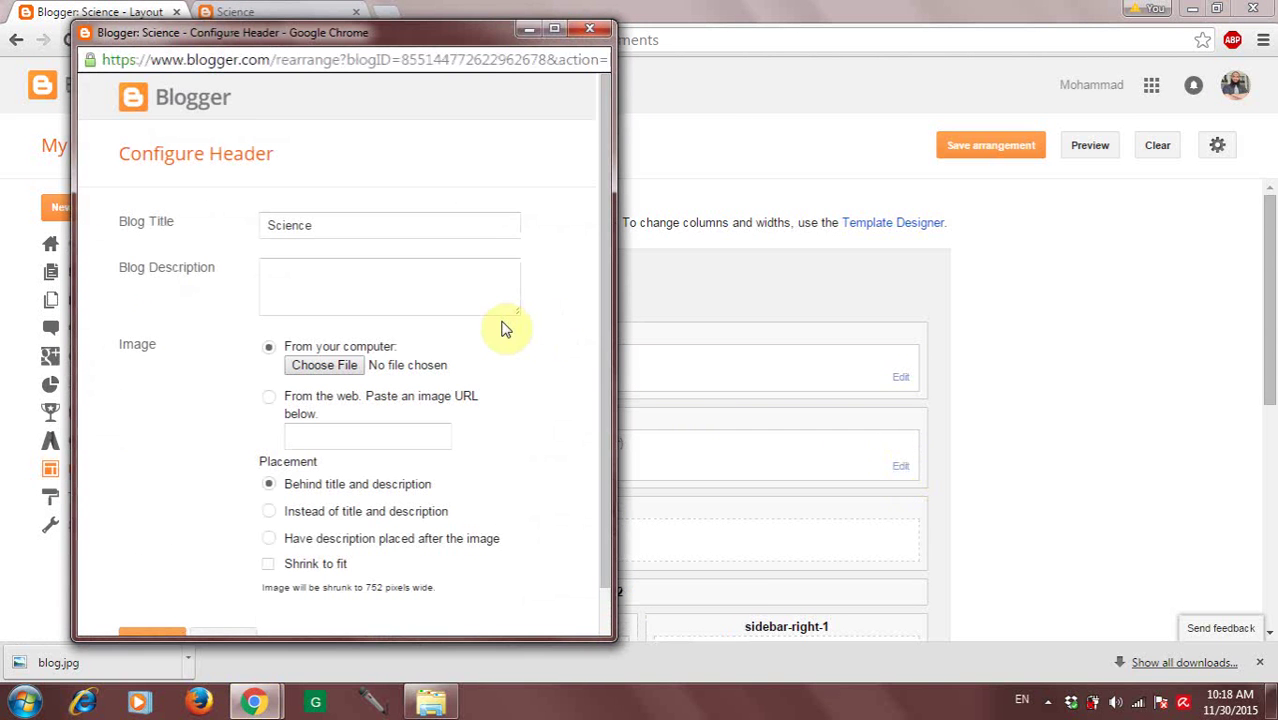
left_click(610, 153)
left_click_drag(603, 338, 604, 467)
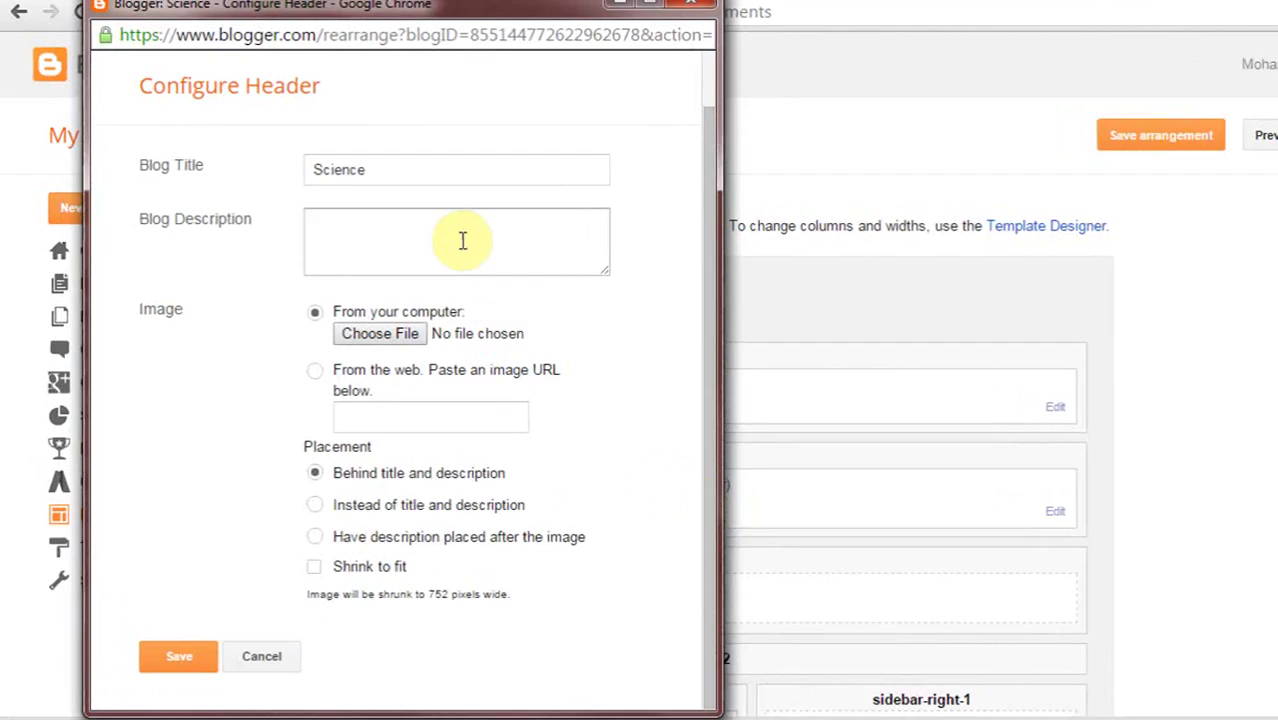
left_click(395, 235)
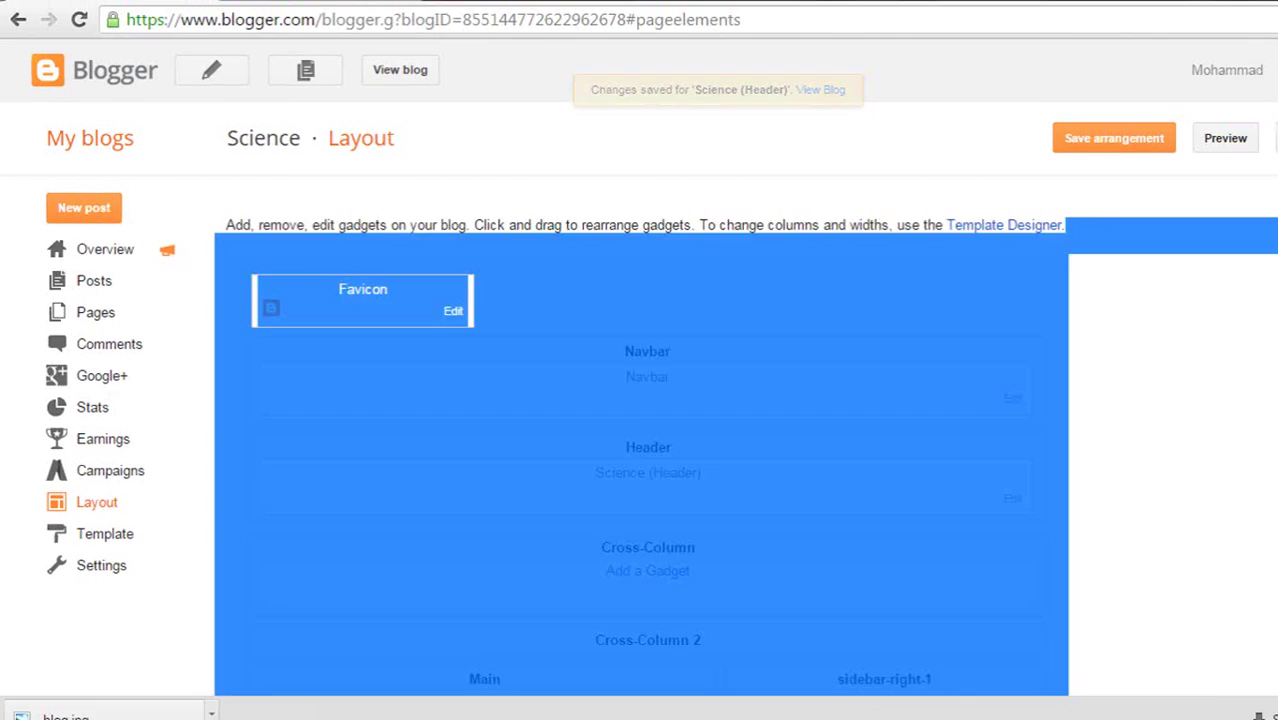
- Add a Pages gadget to the Cross-Column section, include About Us alongside Home in its list, and save it
left_click(1277, 303)
left_click_drag(1275, 277, 1274, 360)
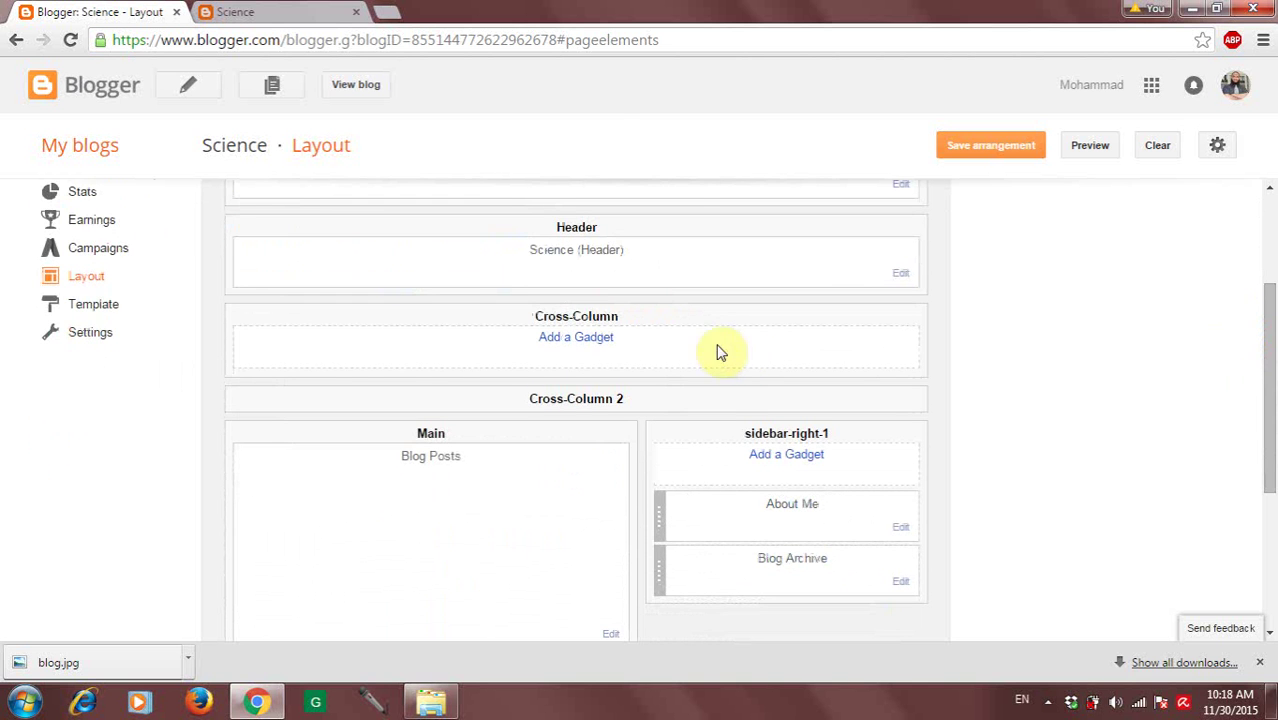
left_click(590, 340)
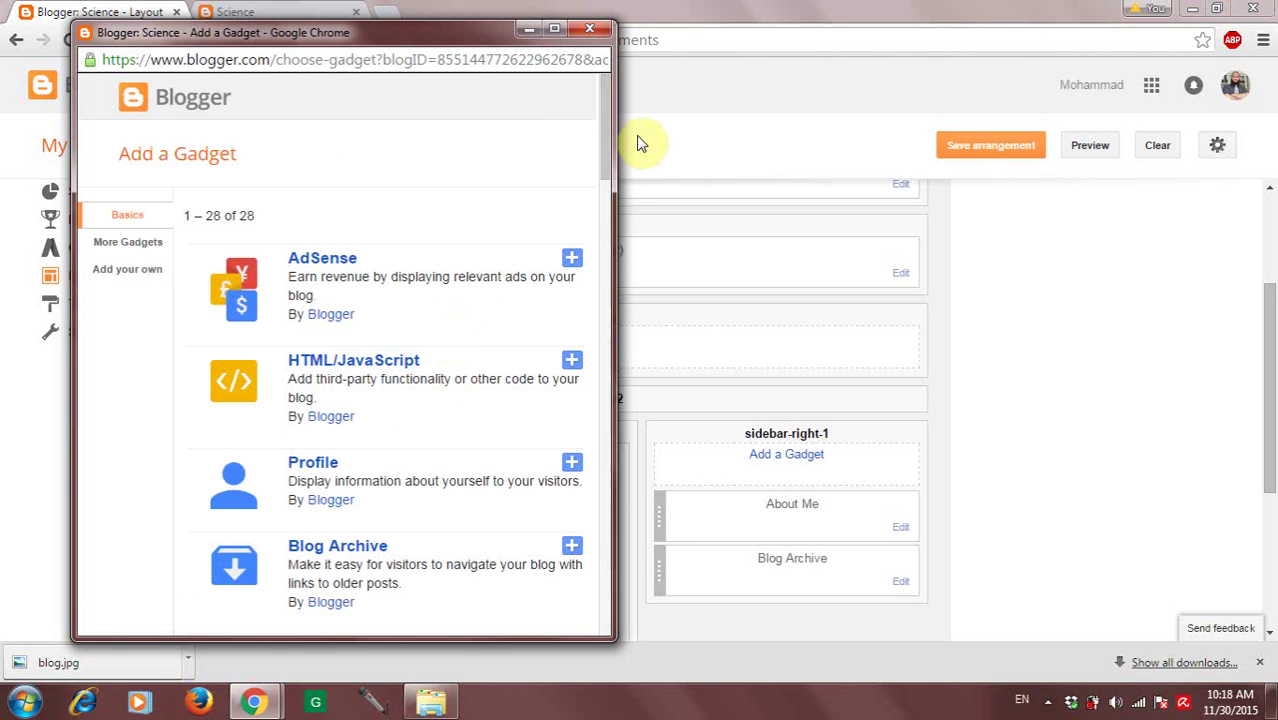
left_click_drag(605, 122, 602, 228)
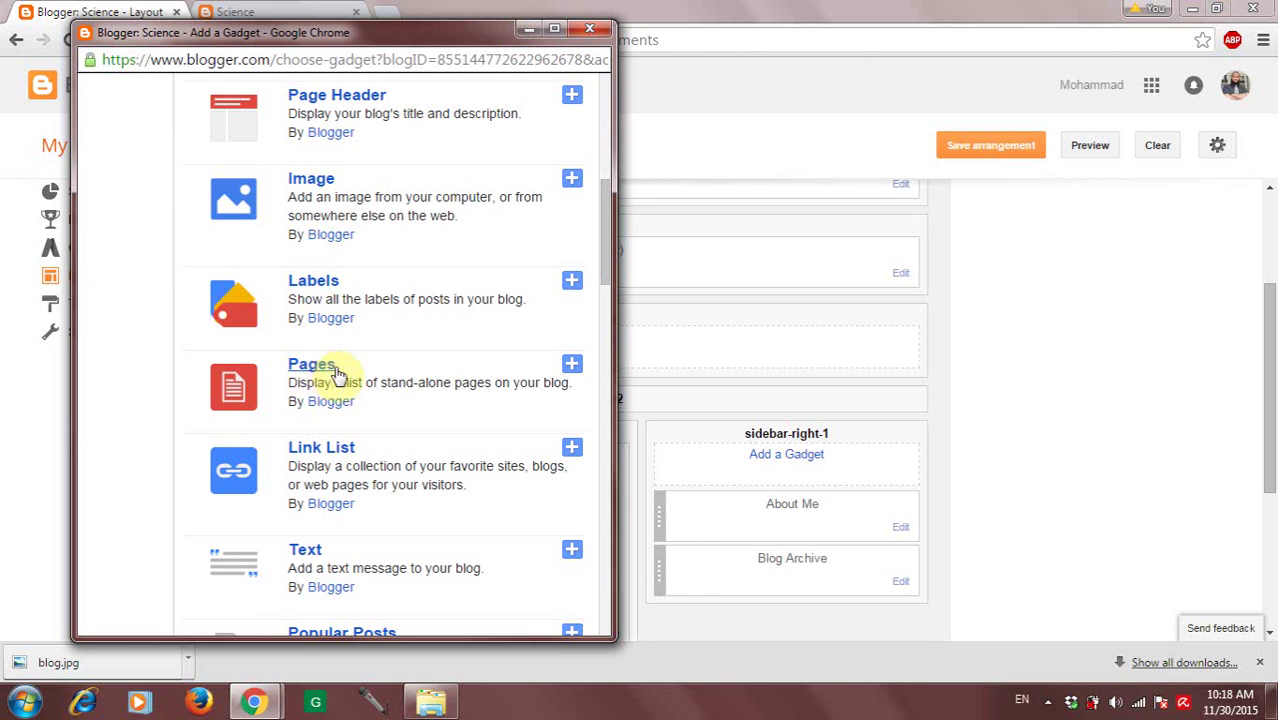
left_click(572, 365)
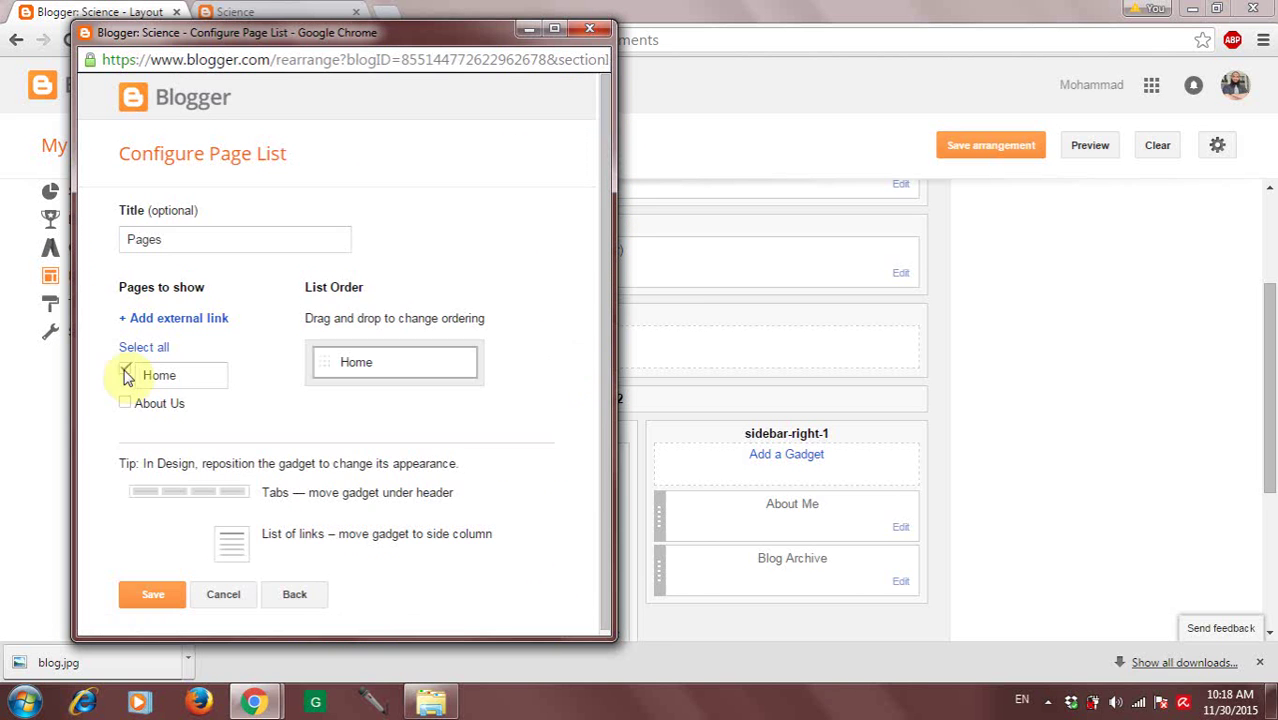
left_click(125, 408)
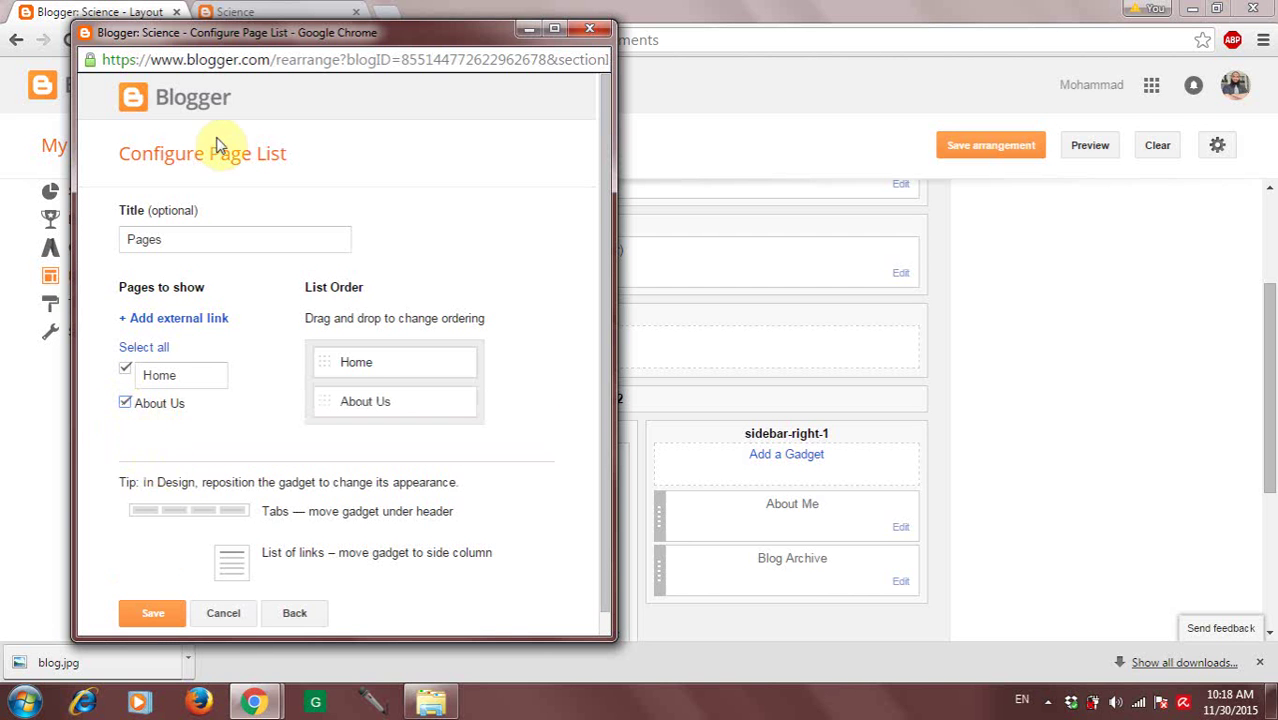
left_click_drag(232, 45, 288, 48)
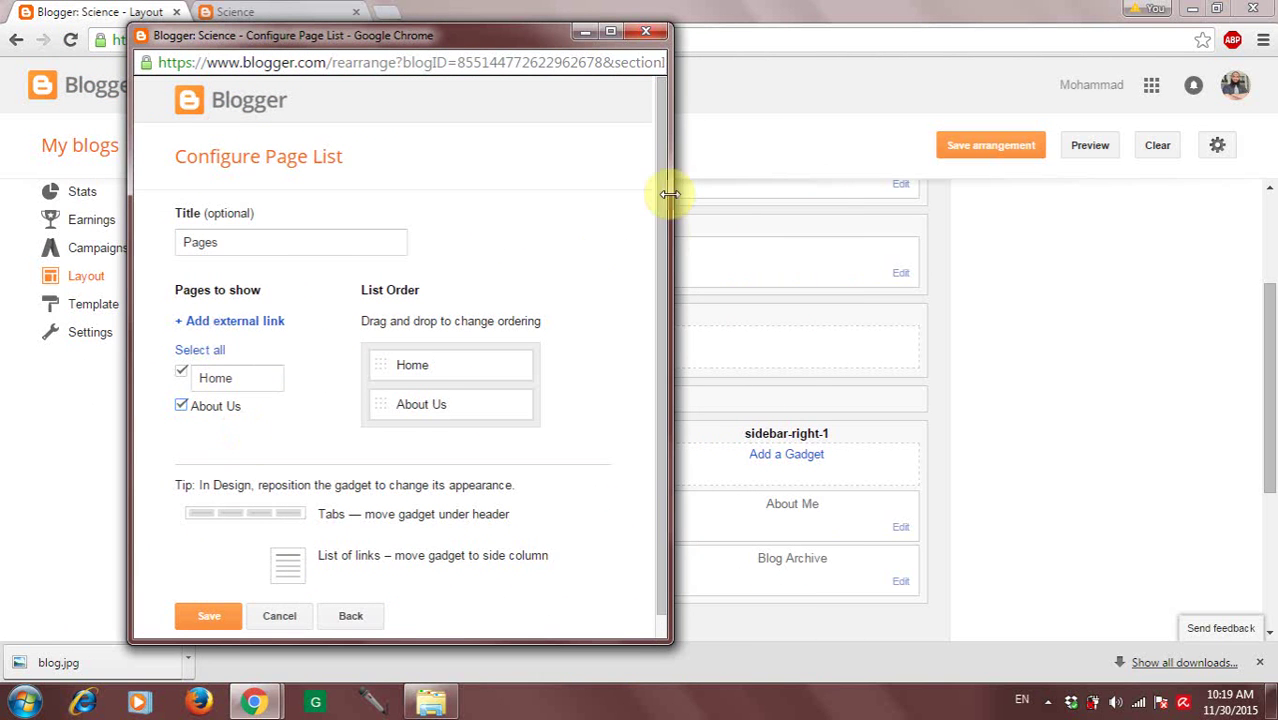
left_click_drag(663, 186, 653, 333)
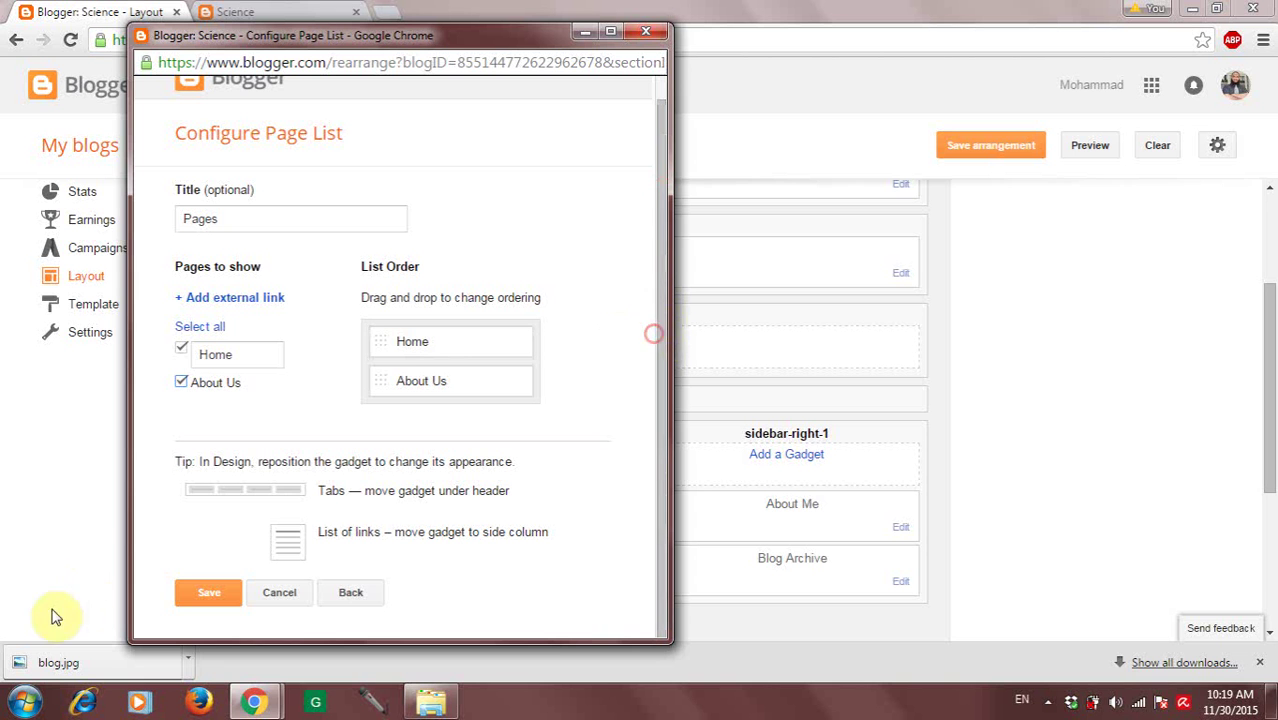
left_click(204, 598)
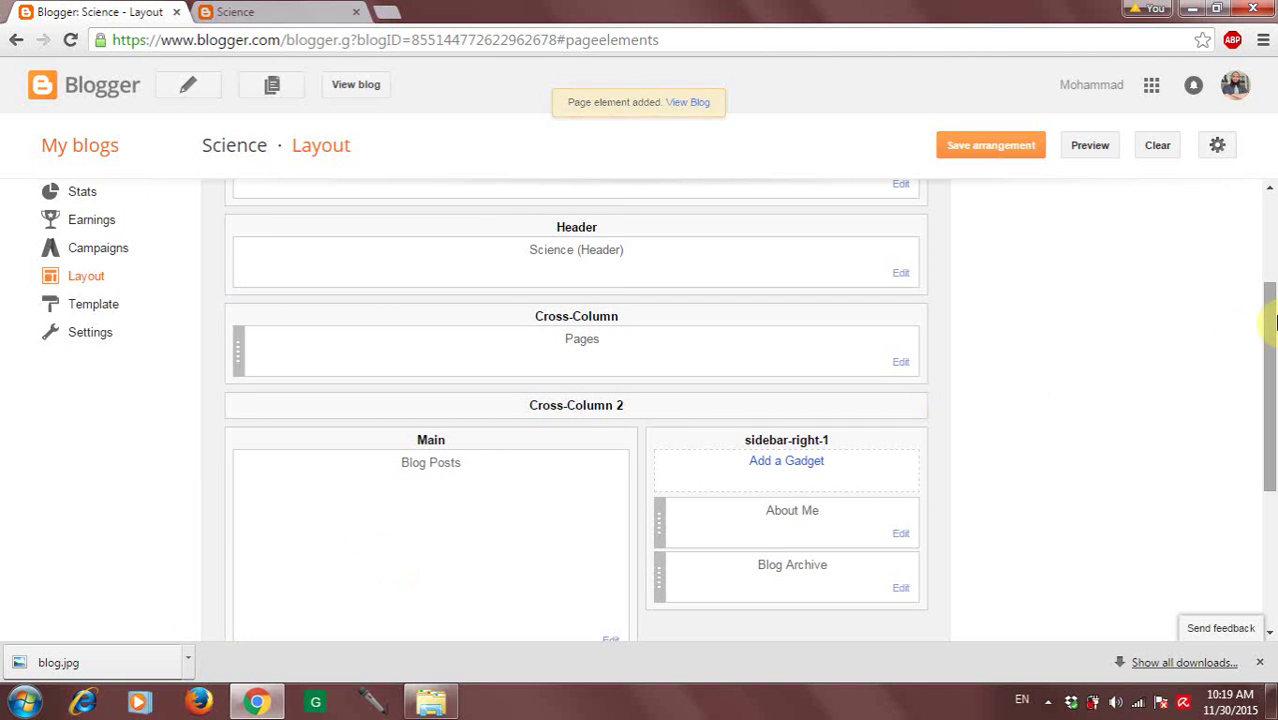
- Open the Science blog in a new browser tab and view its About Us page
left_click_drag(1270, 320, 1270, 109)
left_click_drag(1270, 205, 1266, 200)
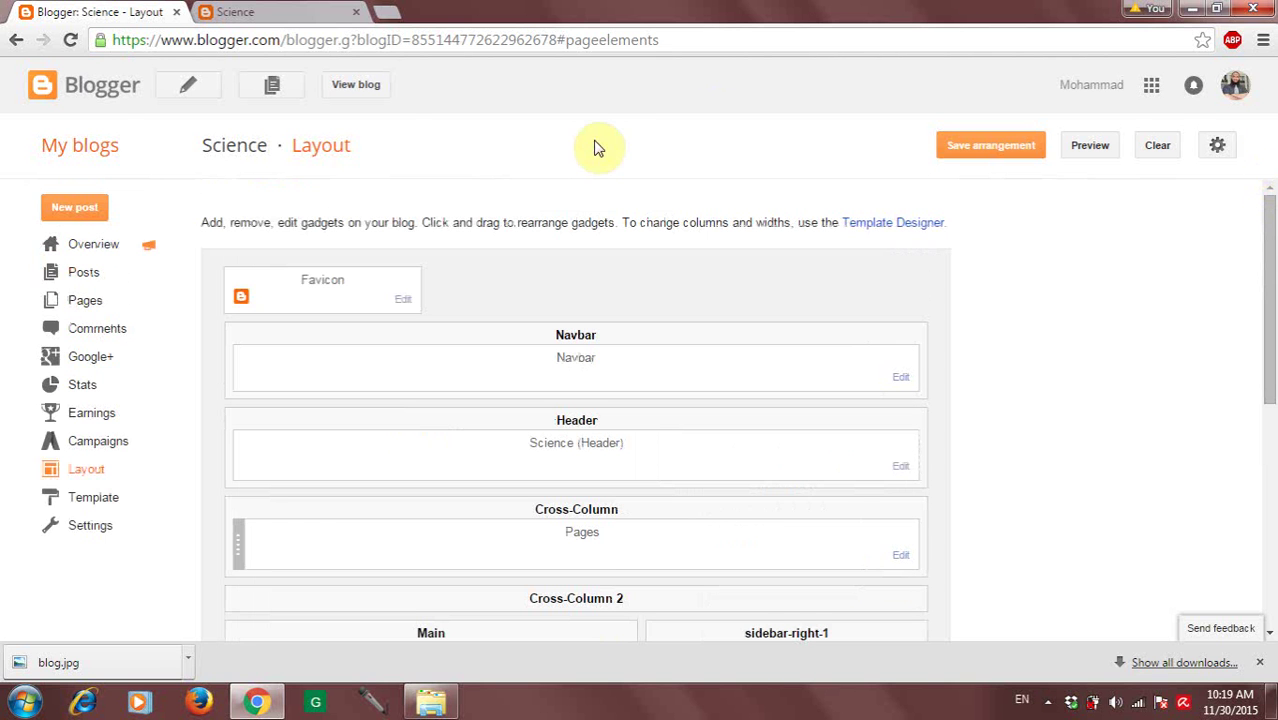
right_click(372, 88)
left_click(410, 94)
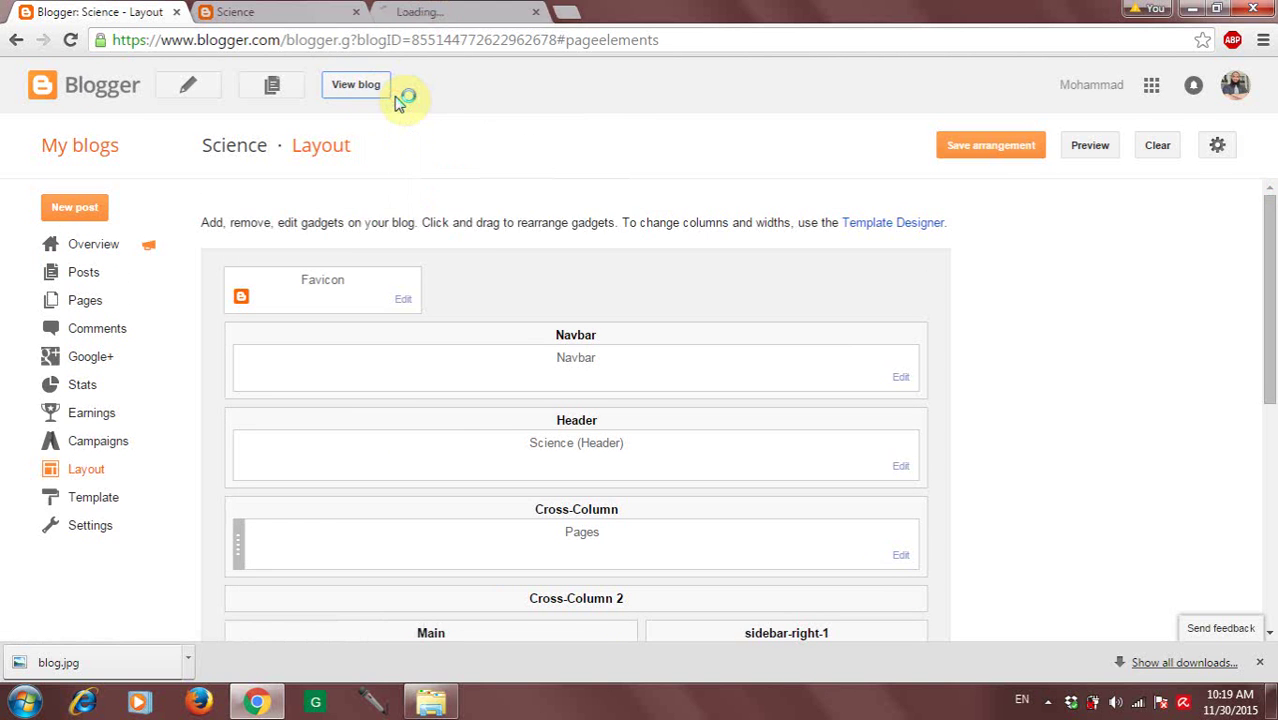
left_click(428, 14)
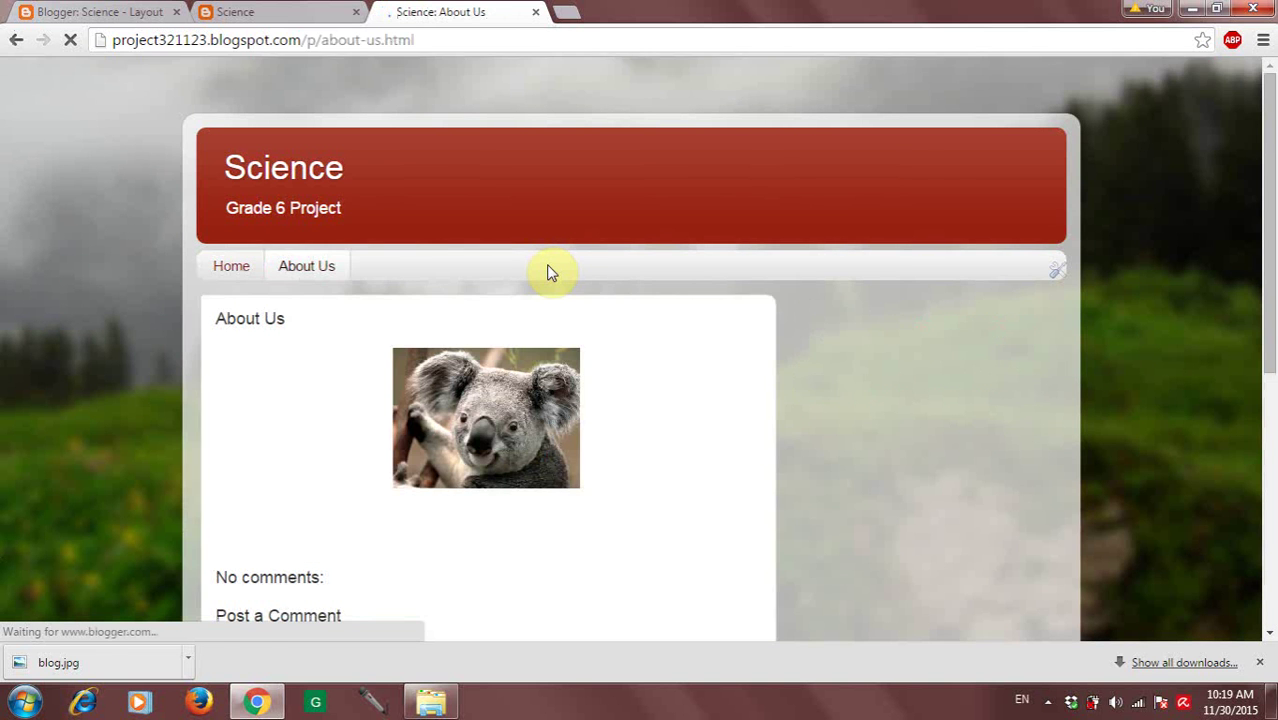
scroll(1263, 285, "down", 2)
scroll(1263, 285, "up", 3)
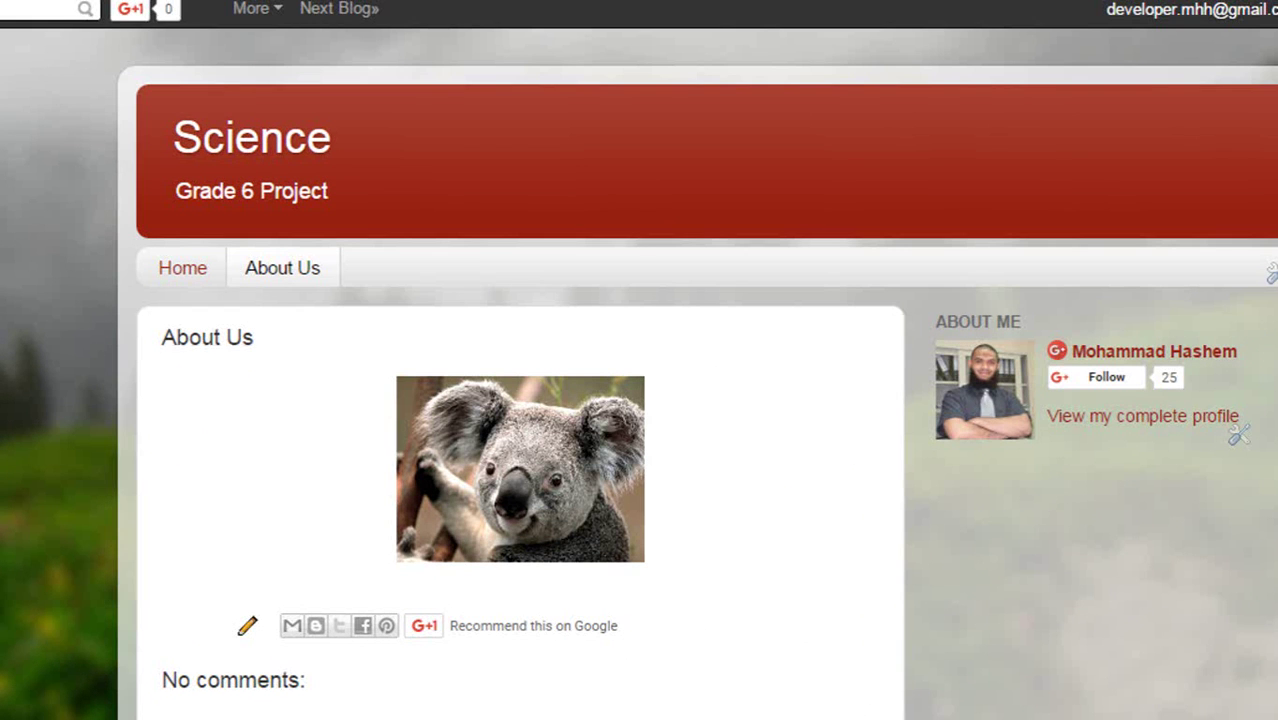